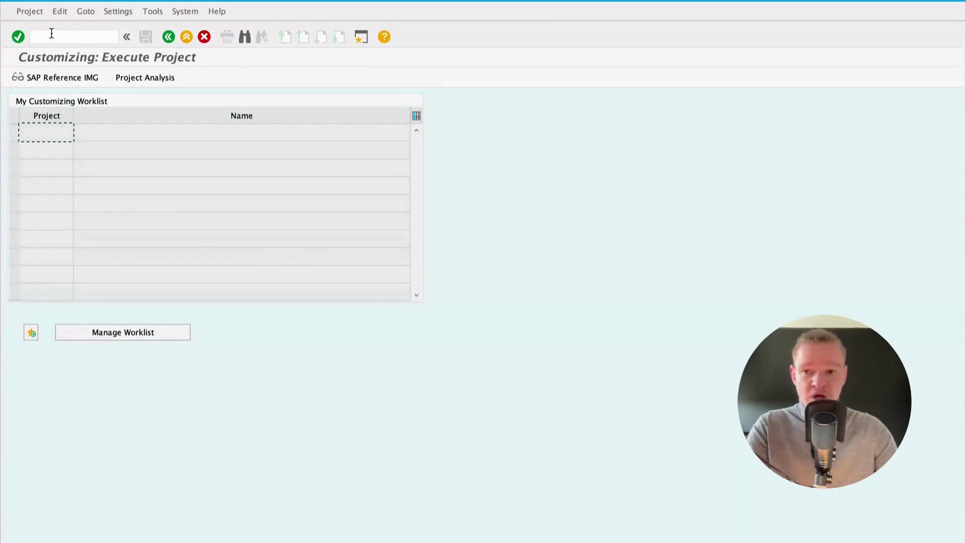
- Open the SAP Reference IMG and expand Plant Maintenance and Customer Service down to the contents of Maintenance and Service Processing
left_click(62, 78)
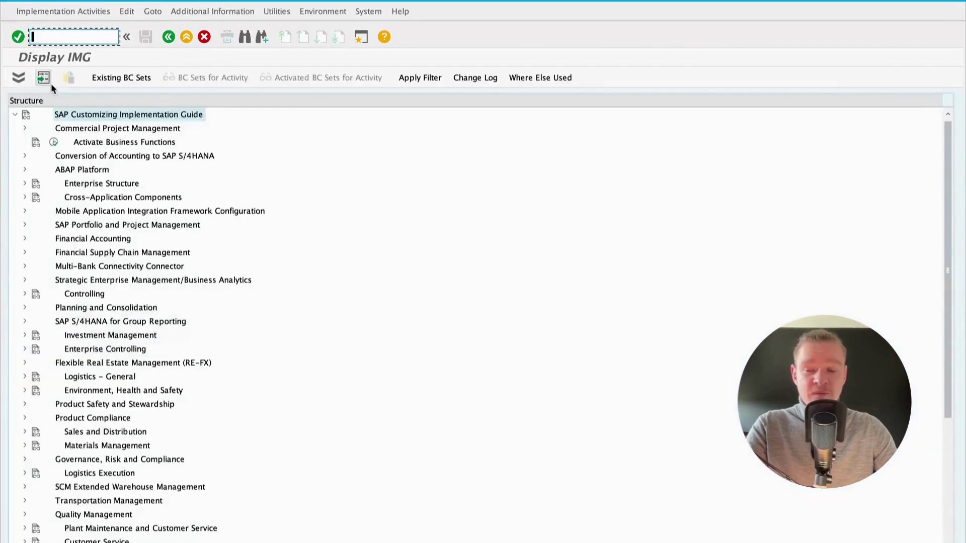
scroll(170, 196, "down", 5)
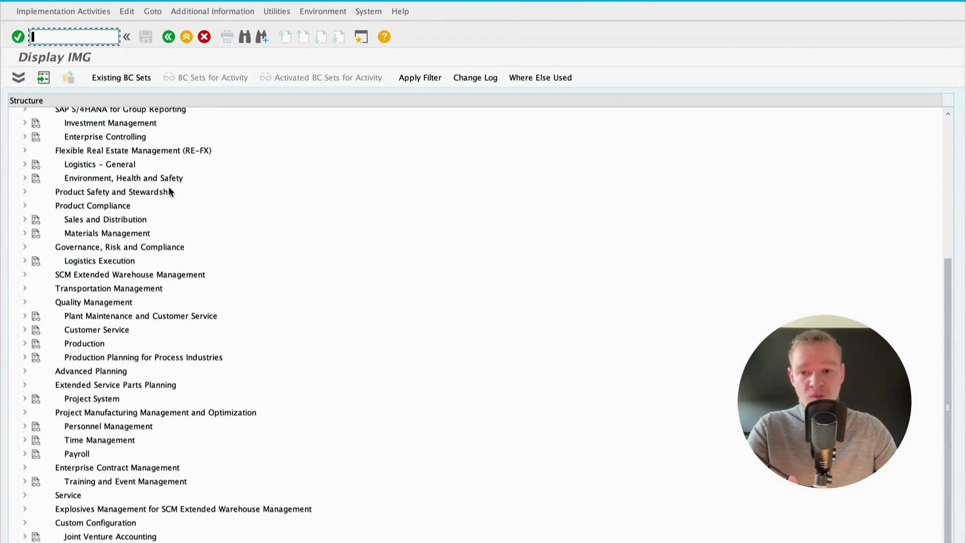
left_click(98, 315)
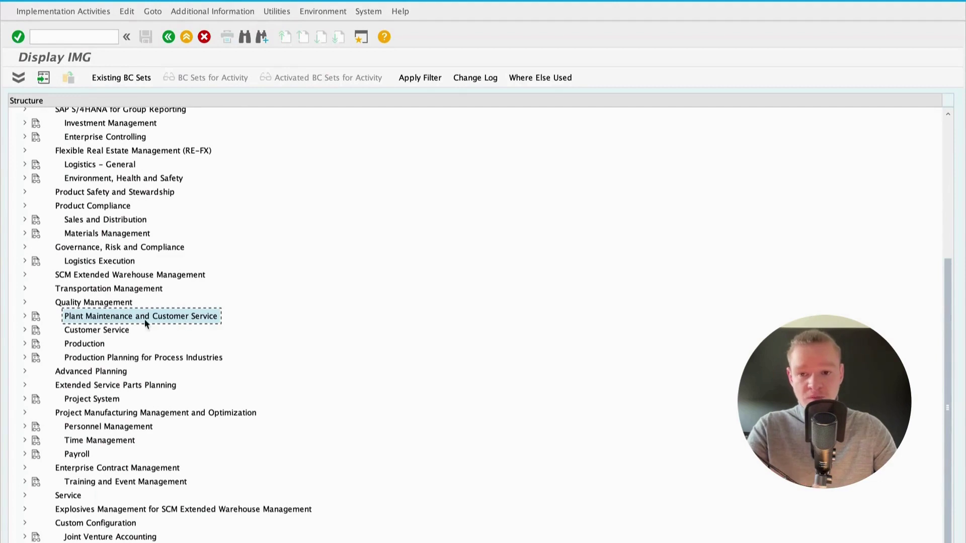
left_click(24, 317)
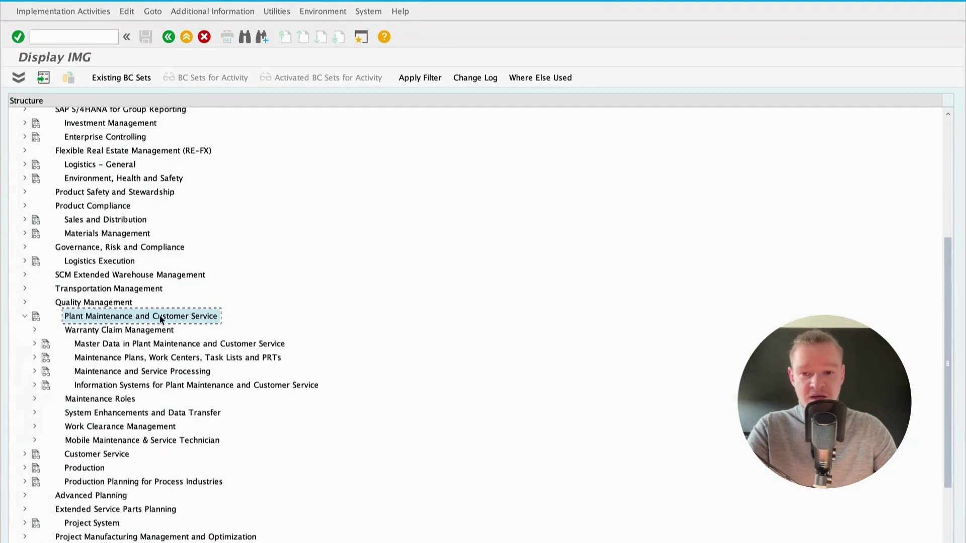
left_click(166, 372)
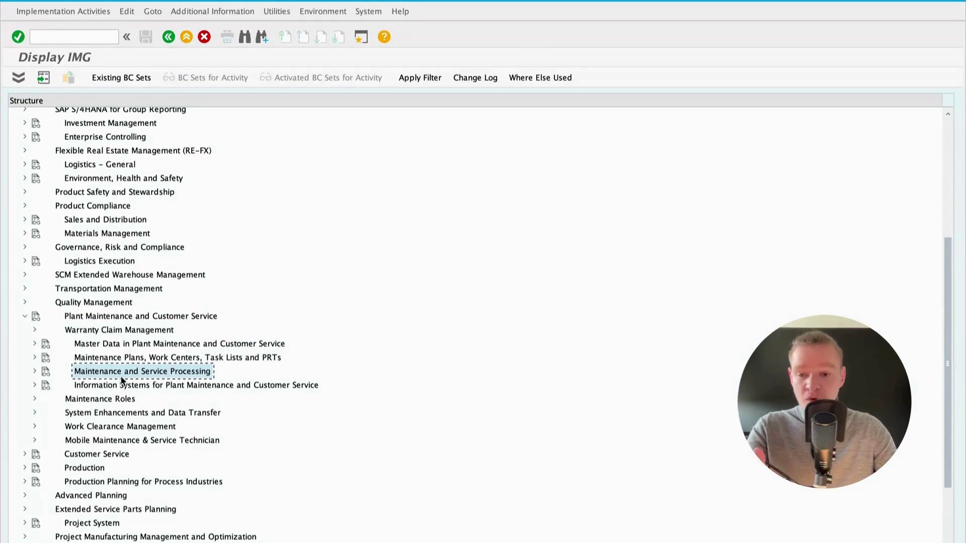
left_click(34, 372)
- Expand the Shift Reports/Notes node under Maintenance and Service Processing
scroll(216, 366, "down", 3)
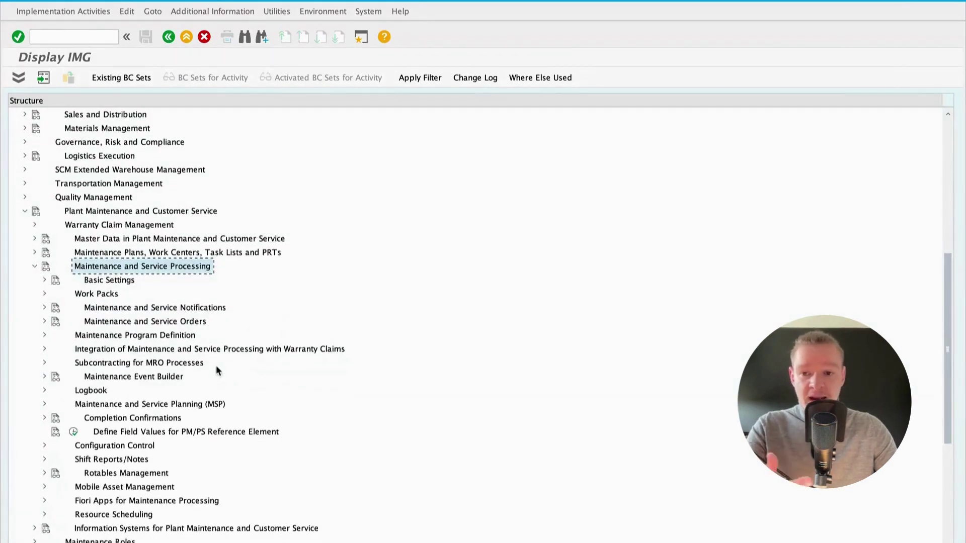
scroll(216, 365, "down", 1)
scroll(215, 361, "down", 1)
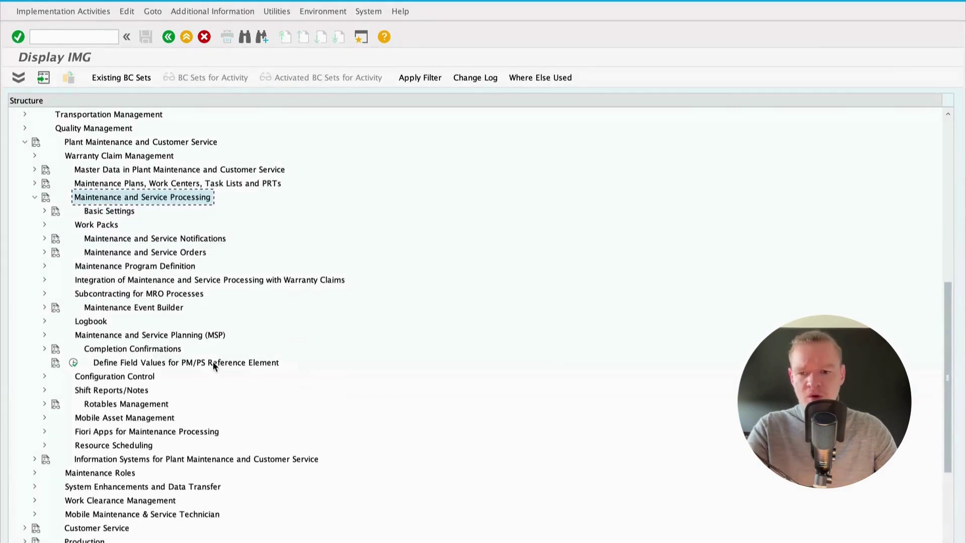
left_click(114, 390)
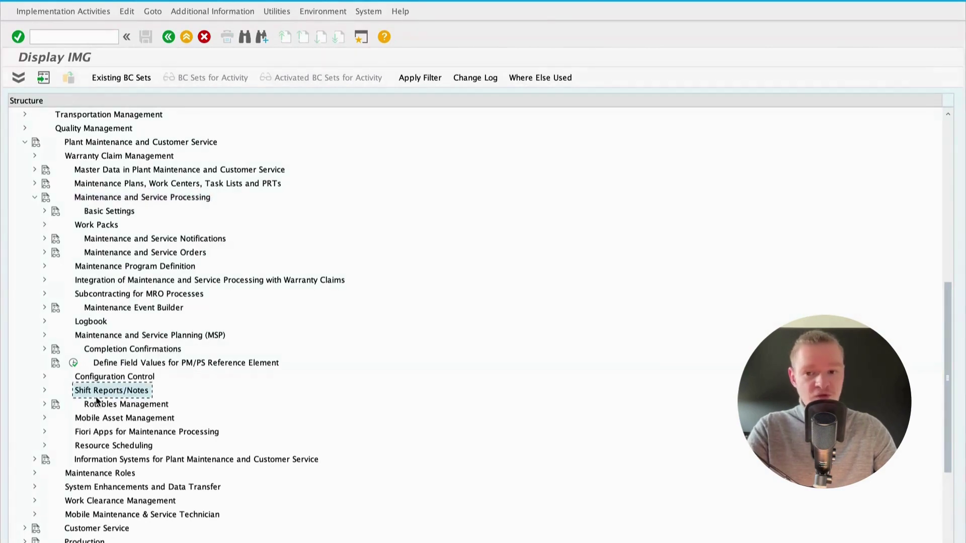
left_click(44, 390)
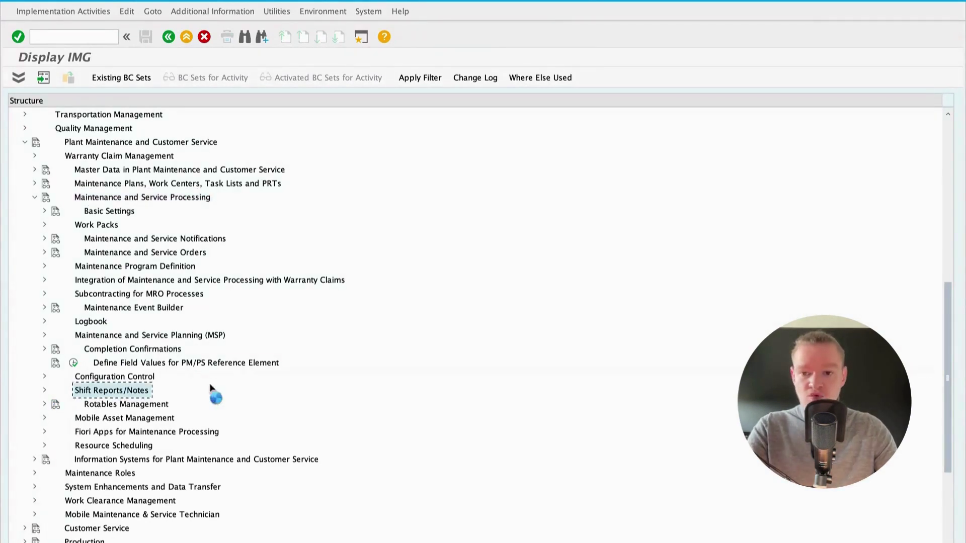
- Expand Settings for Shift Notes under Shift Reports/Notes to list its configuration activities
left_click(137, 405)
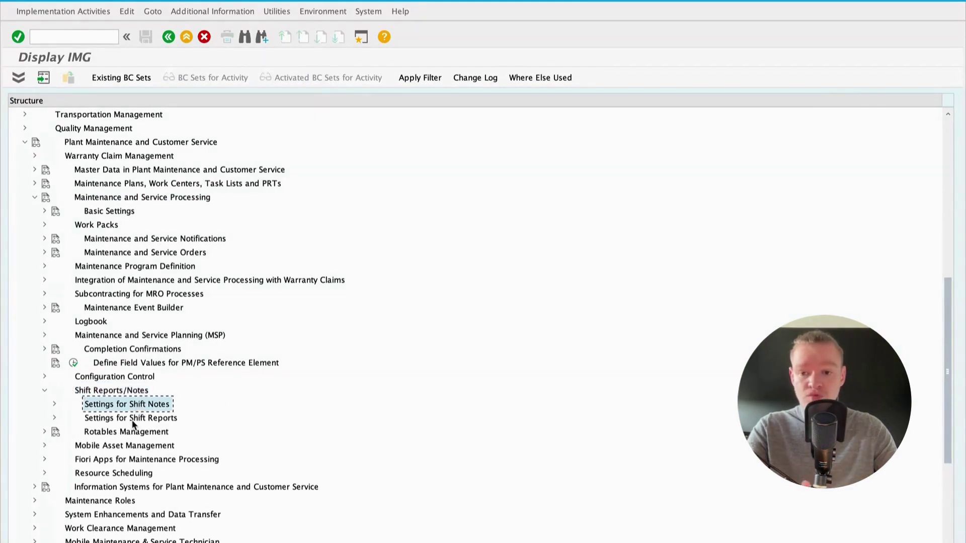
left_click(132, 420)
left_click(130, 410)
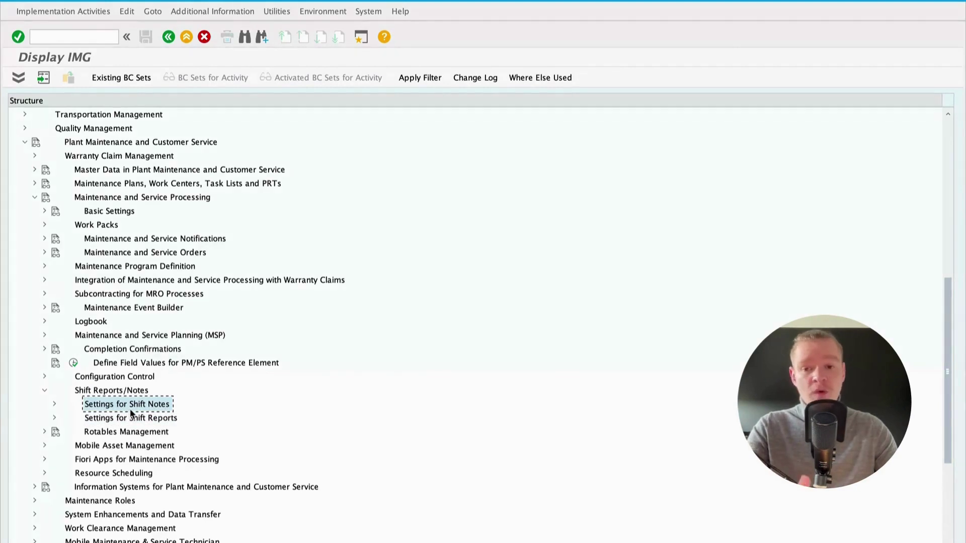
left_click(128, 423)
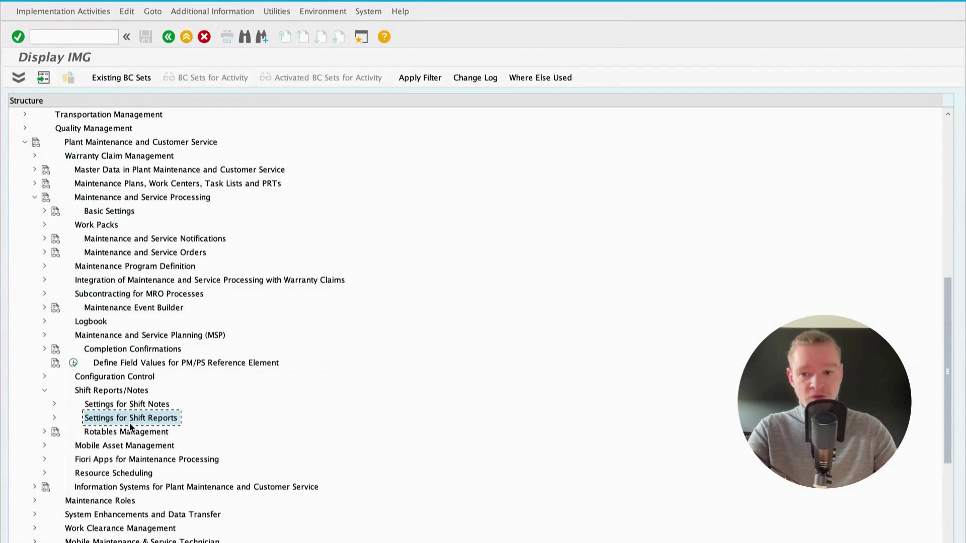
left_click(125, 410)
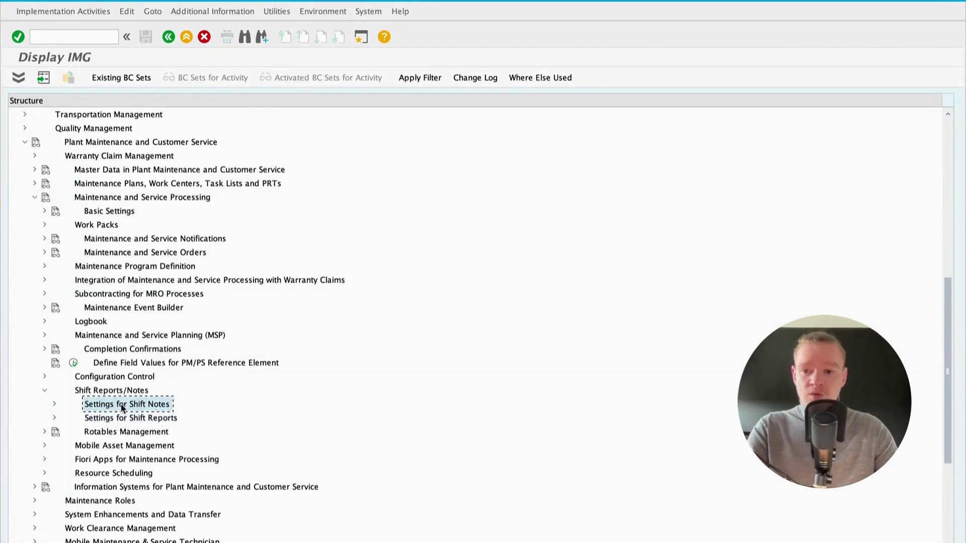
left_click(55, 405)
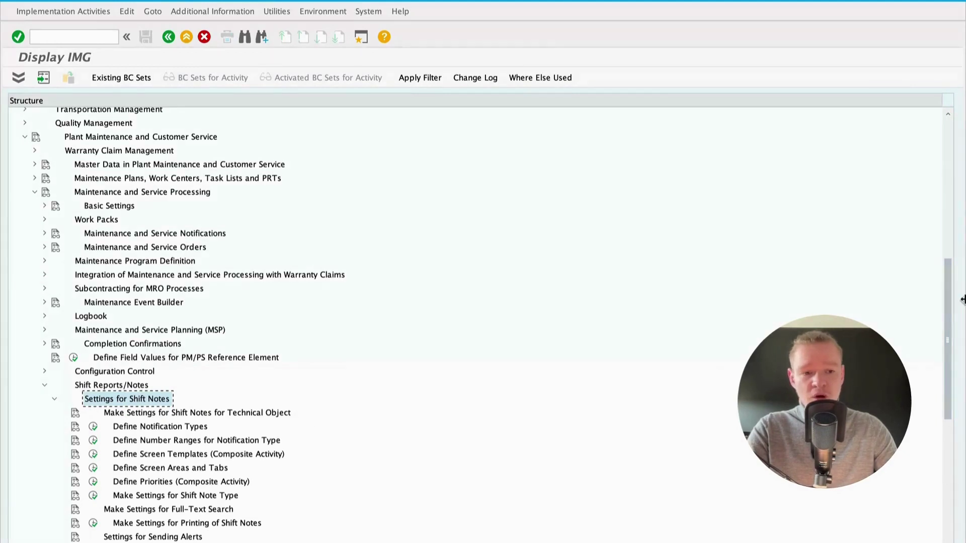
- Review the shift note activities for notification types, number ranges, screen templates, screen areas and tabs, and shift note type settings
left_click_drag(947, 311, 948, 331)
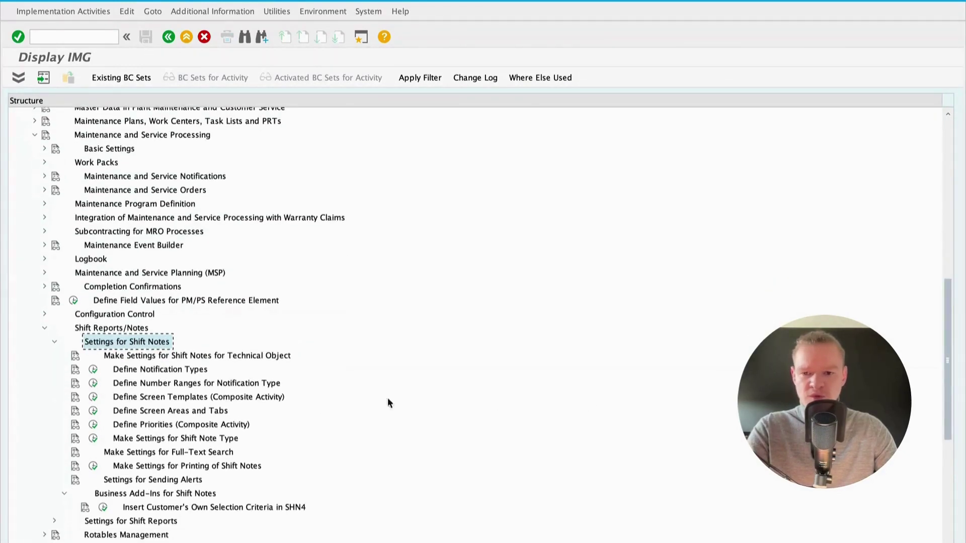
left_click(148, 375)
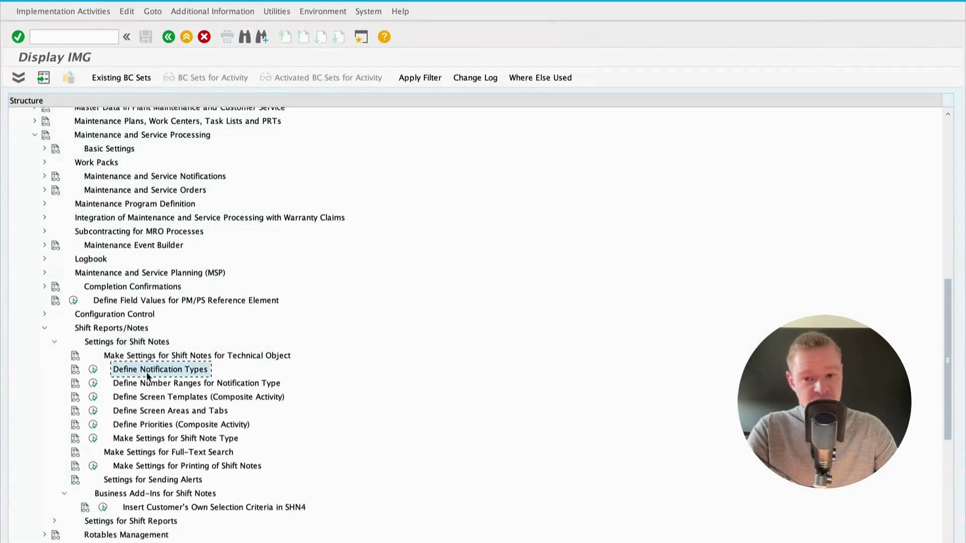
left_click(168, 386)
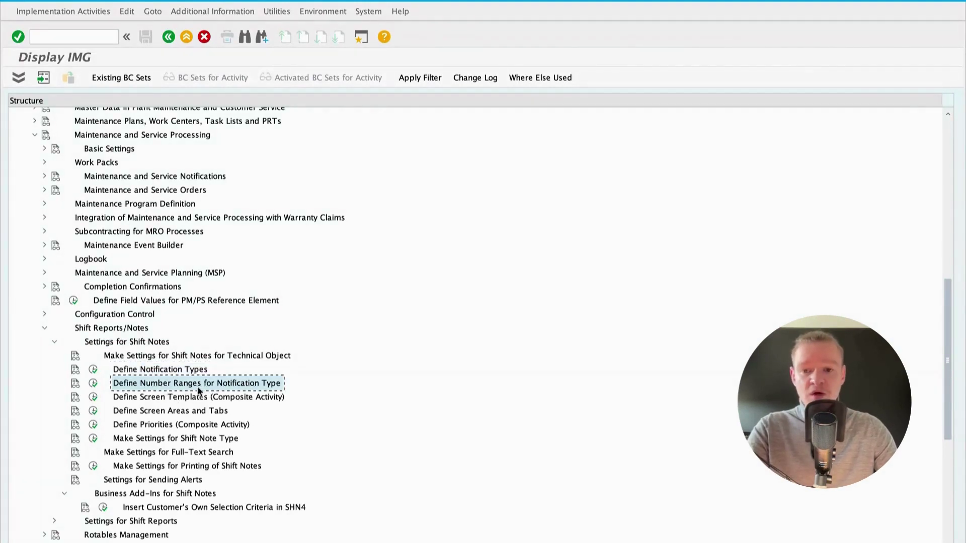
left_click(128, 397)
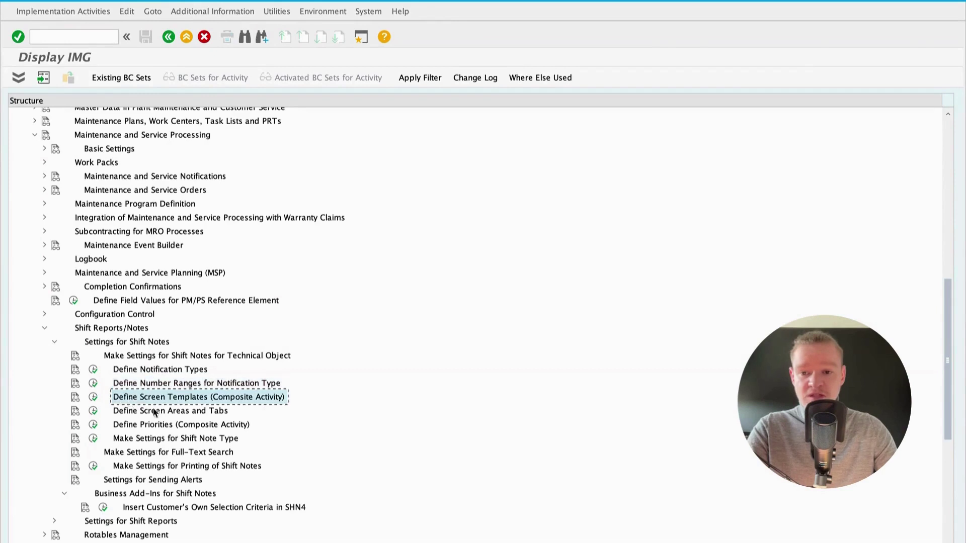
left_click(147, 409)
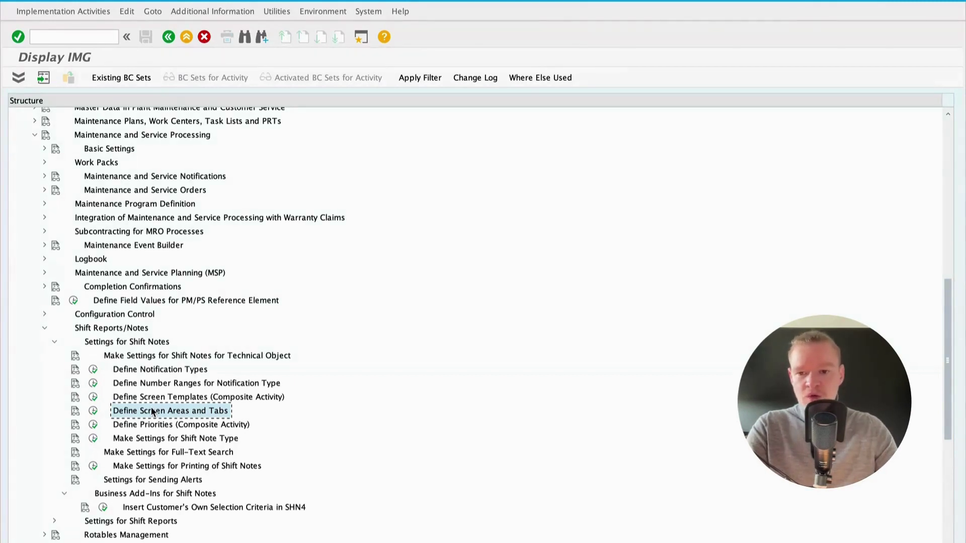
left_click(157, 441)
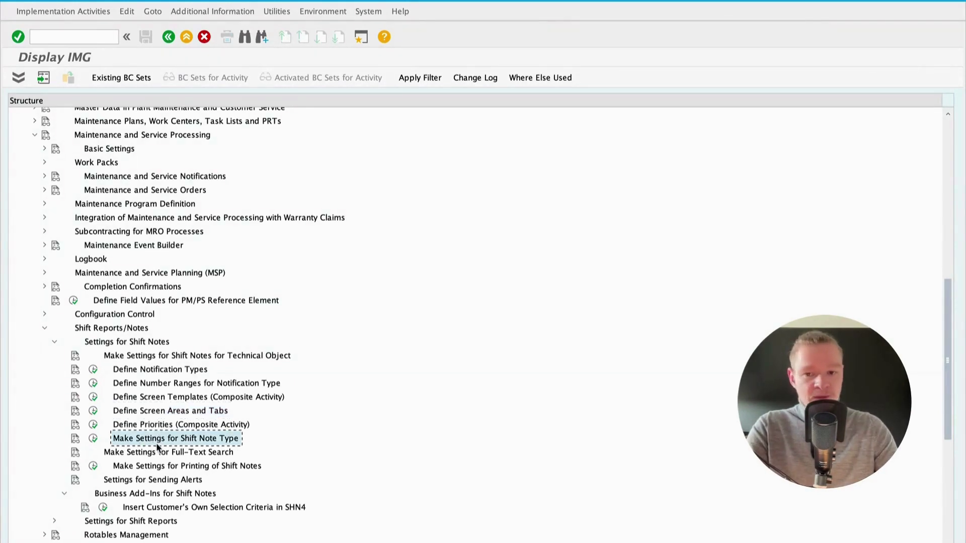
- Execute the Define Notification Types activity and open the details of notification type SN, Shift Note
left_click(152, 370)
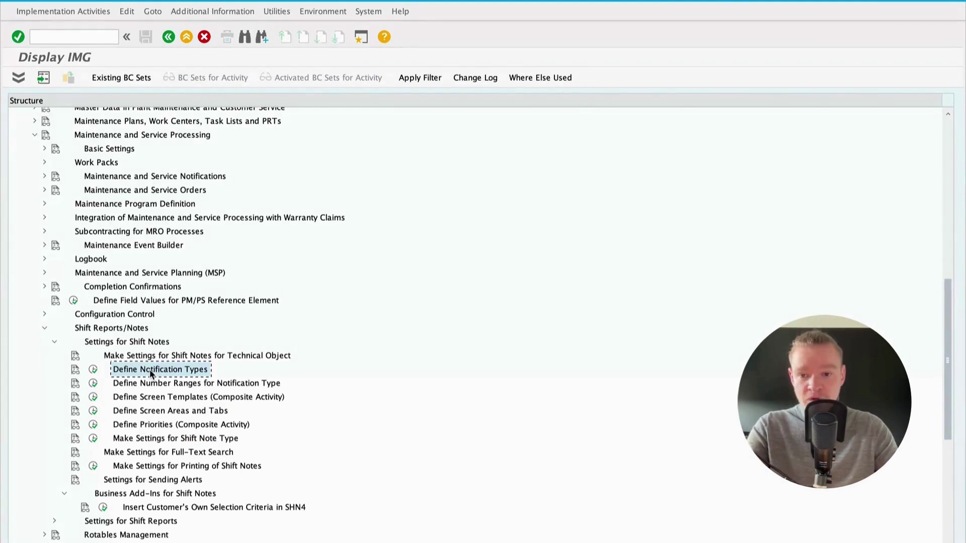
left_click(93, 370)
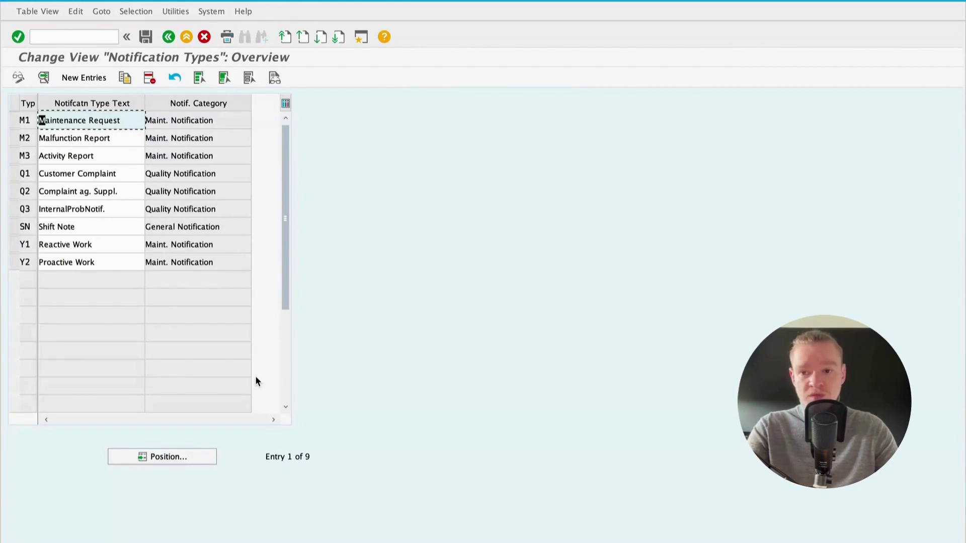
left_click(14, 228)
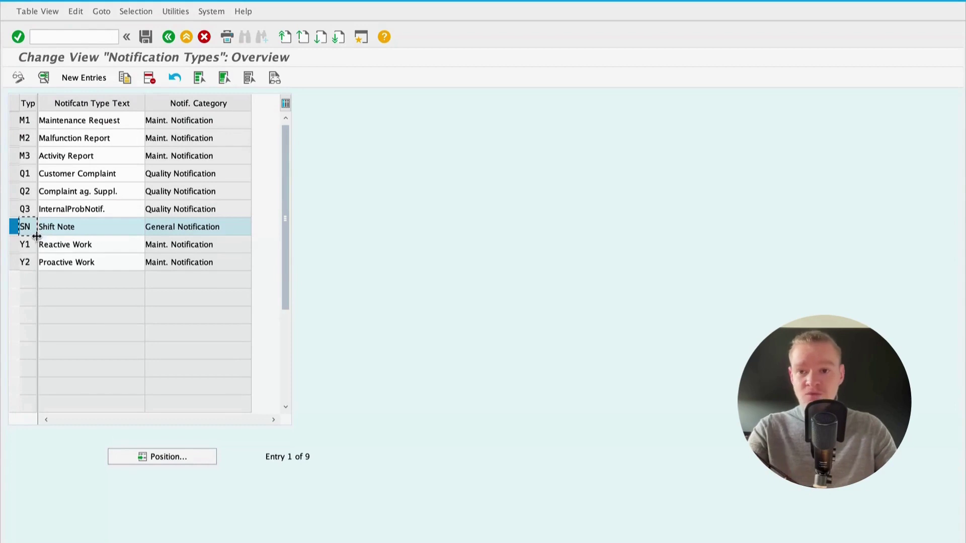
double_click(26, 227)
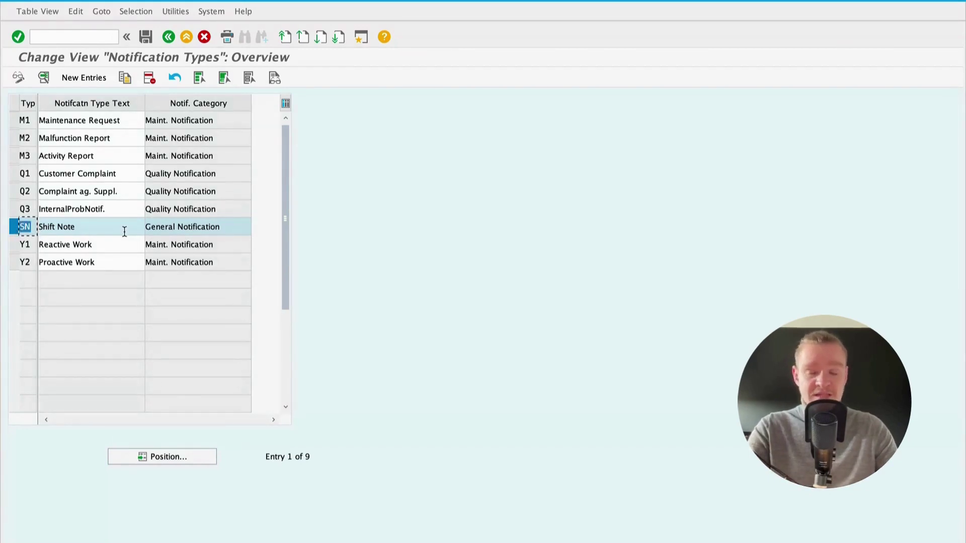
double_click(23, 227)
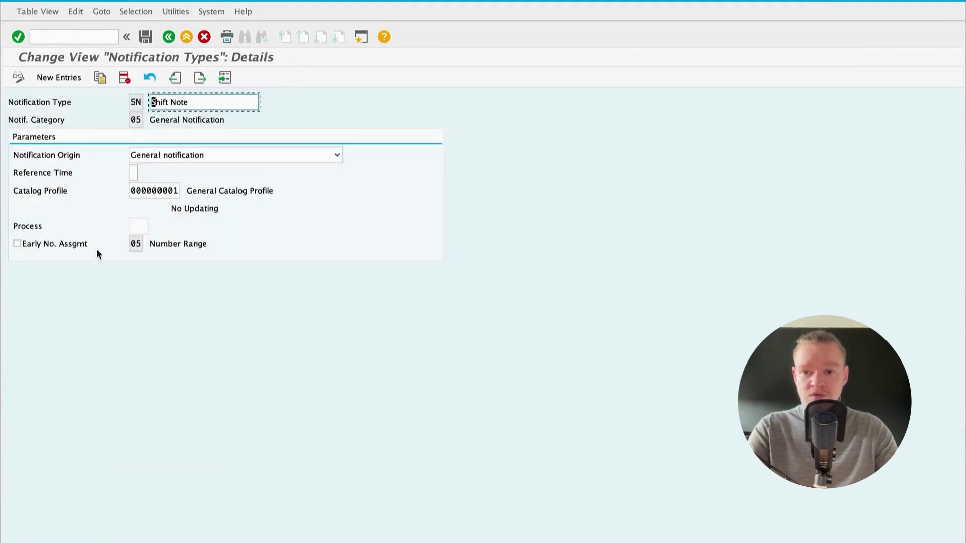
- Examine the notification category, number range and catalog profile of the SN notification type
double_click(135, 120)
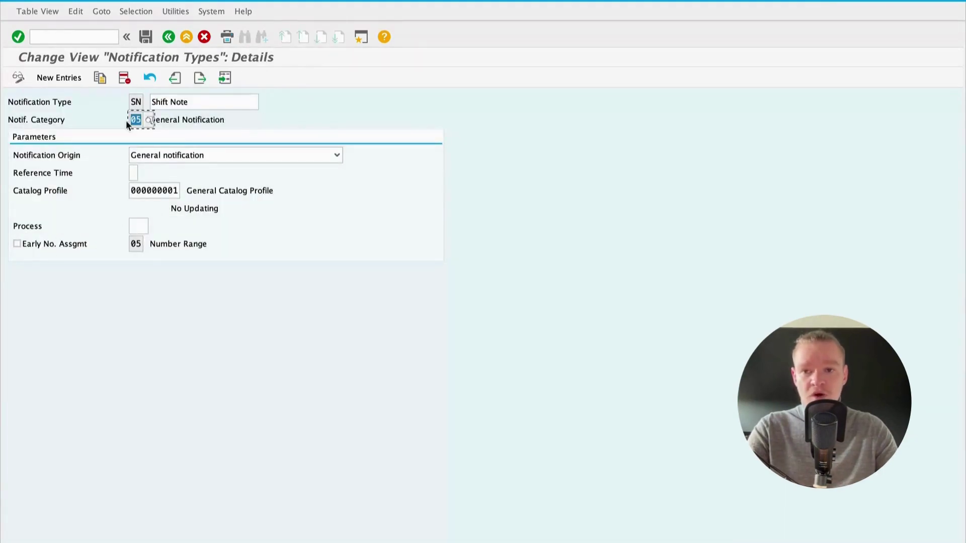
left_click(139, 246)
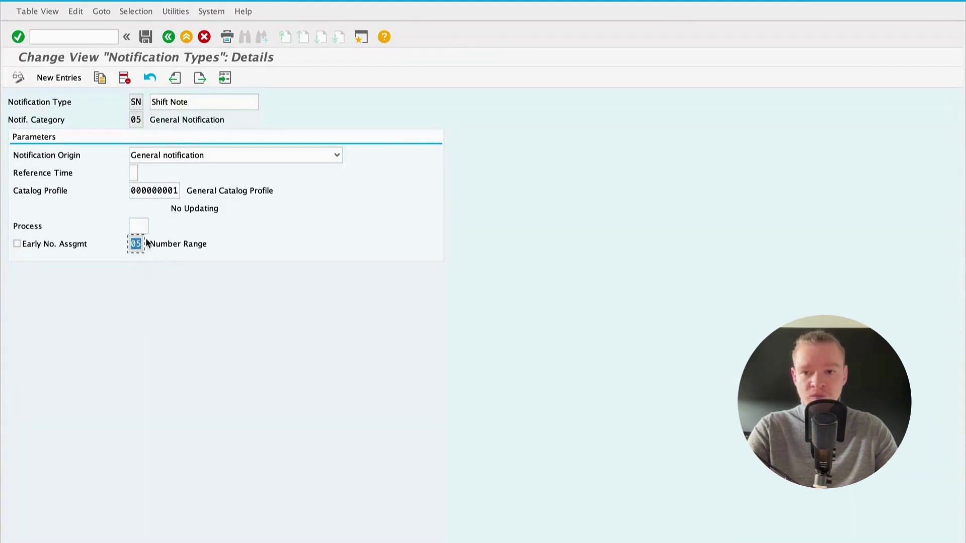
left_click(176, 244)
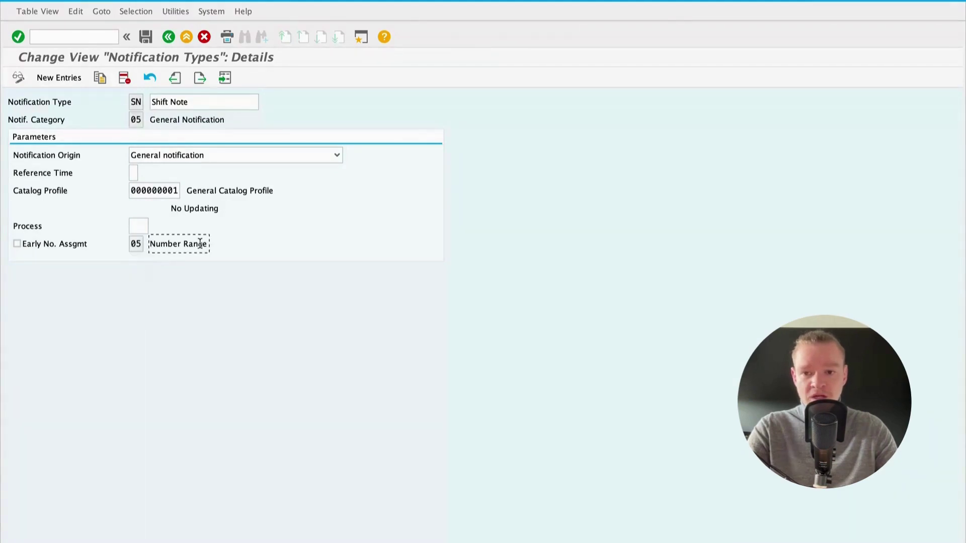
double_click(176, 190)
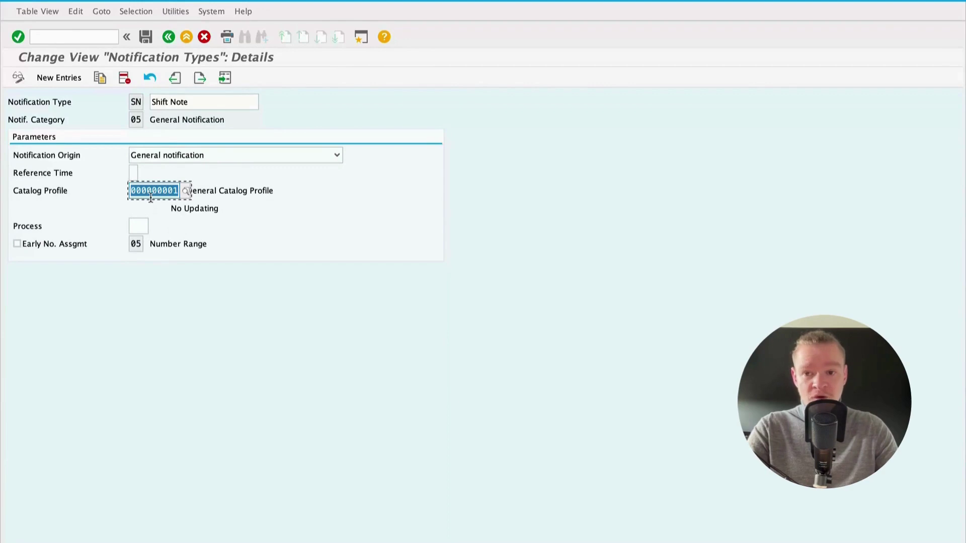
- Return to the IMG structure and execute Make Settings for Shift Note Type to view the details of type SN
left_click(169, 36)
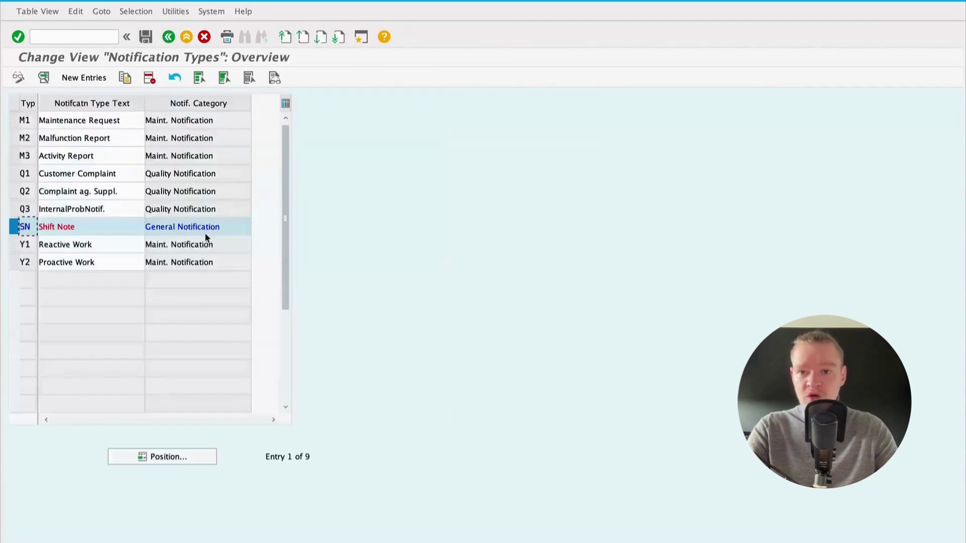
left_click(169, 37)
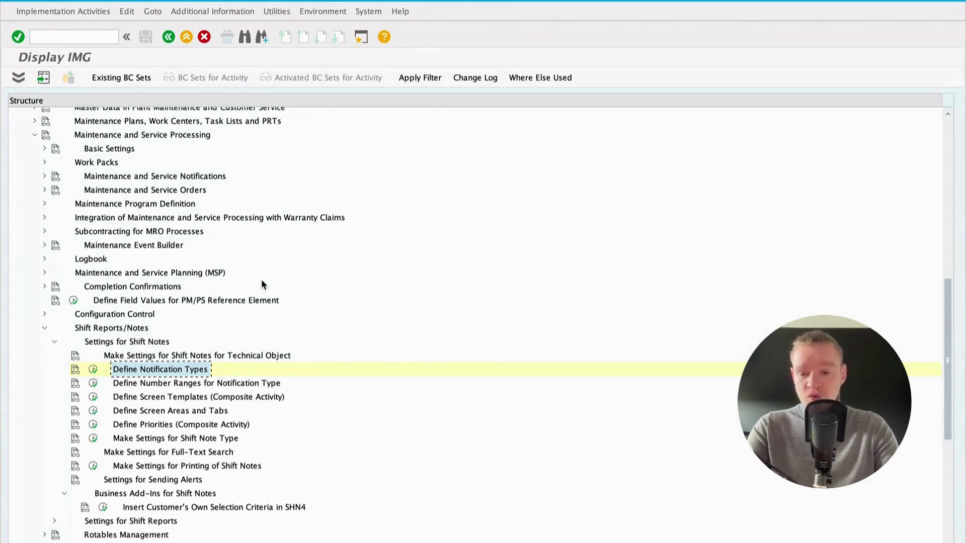
left_click(159, 438)
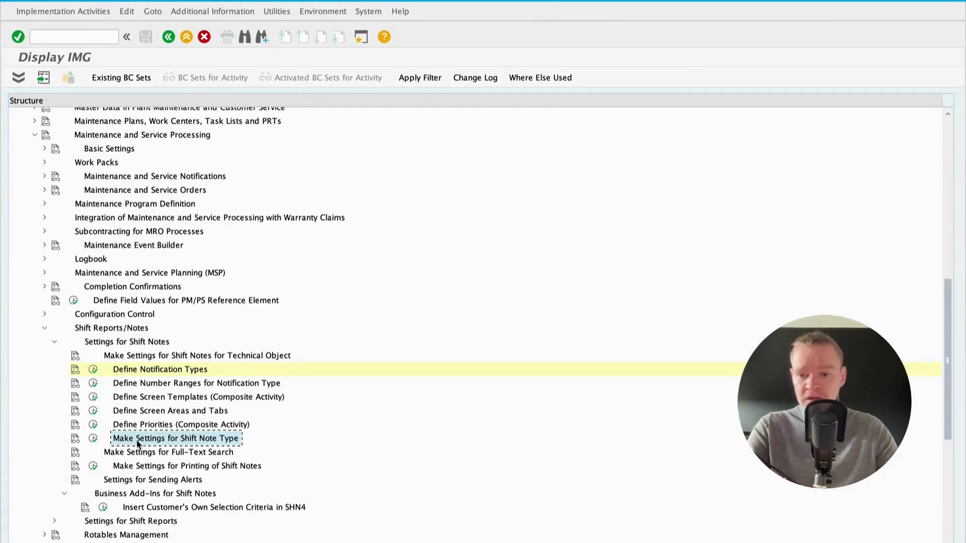
left_click(93, 438)
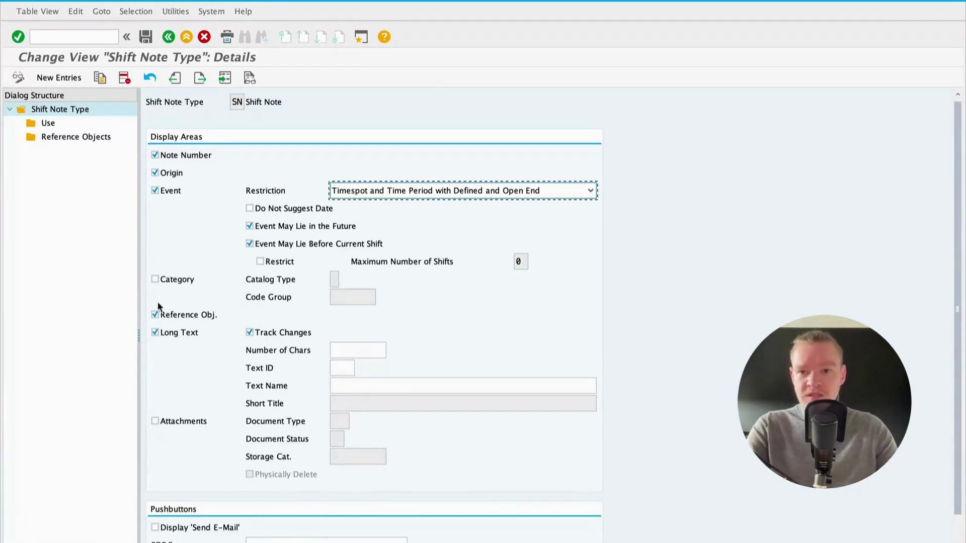
double_click(243, 104)
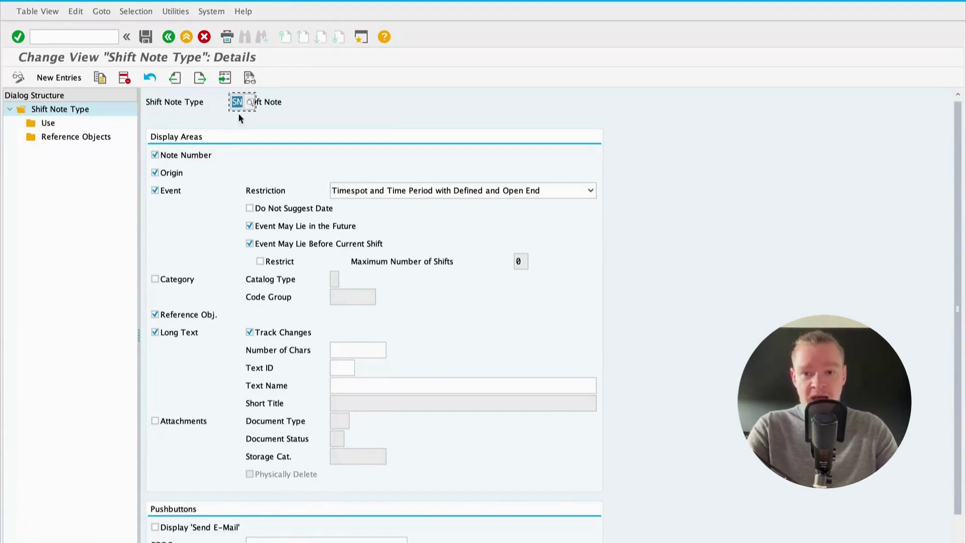
left_click(272, 103)
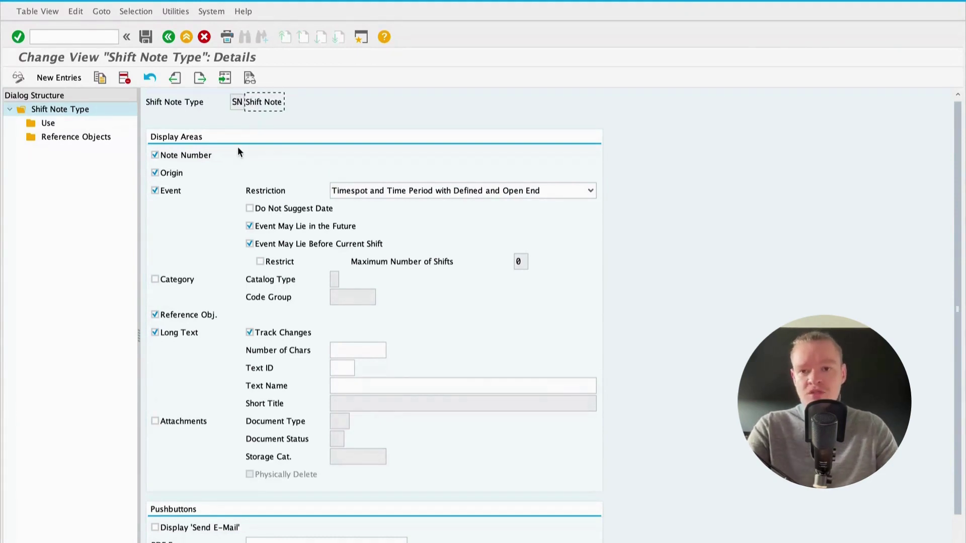
- View the Use settings of shift note type SN, and open its reference objects
double_click(48, 123)
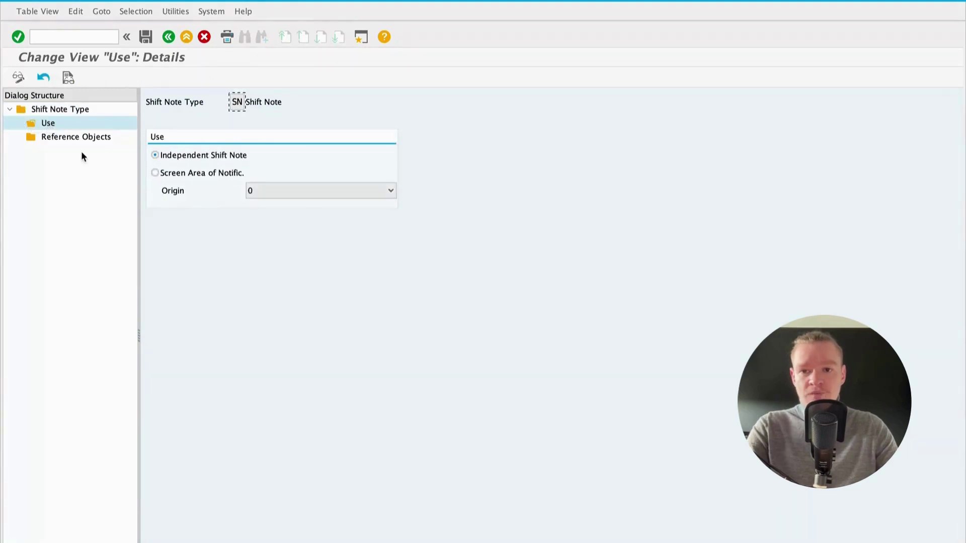
left_click(48, 126)
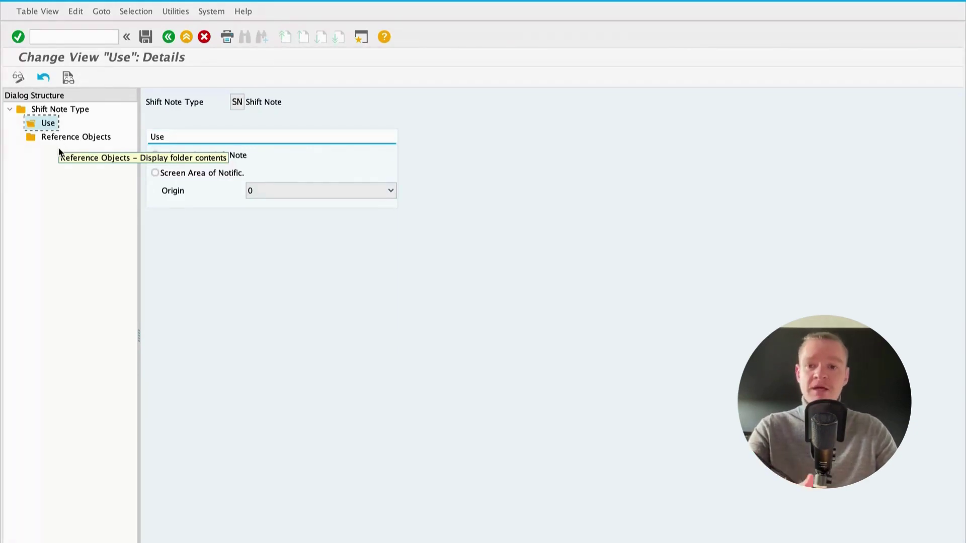
double_click(61, 138)
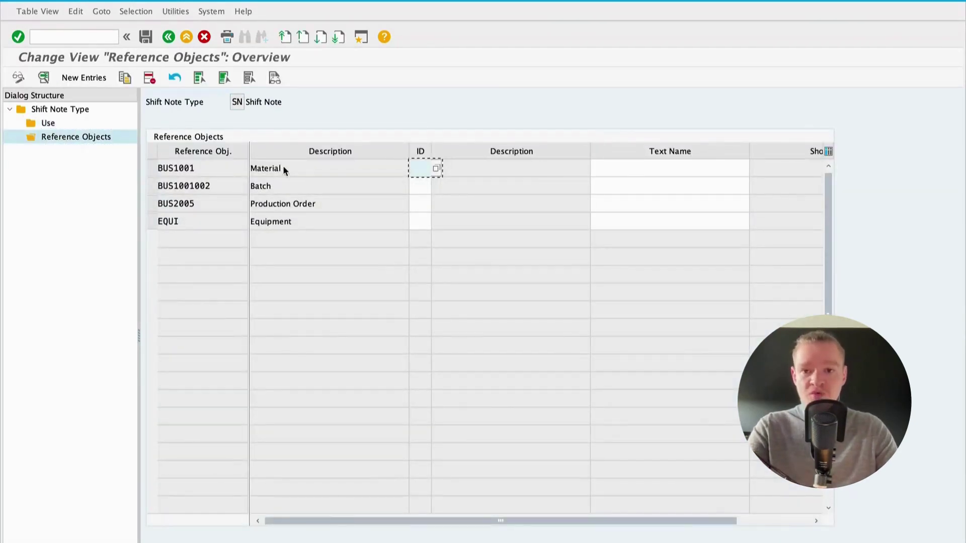
- Examine the reference objects assigned to shift note type SN: material, batch, production order and equipment
left_click(152, 168)
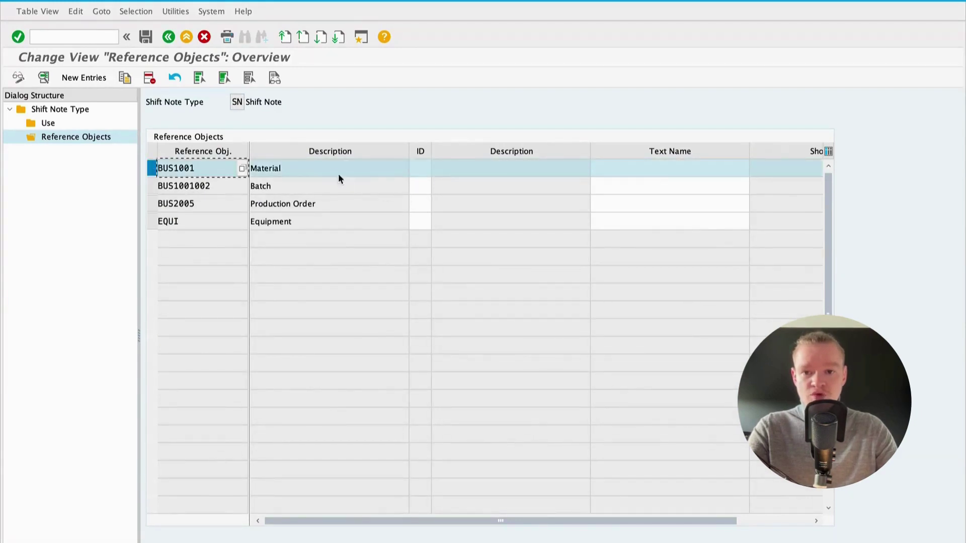
left_click(151, 187)
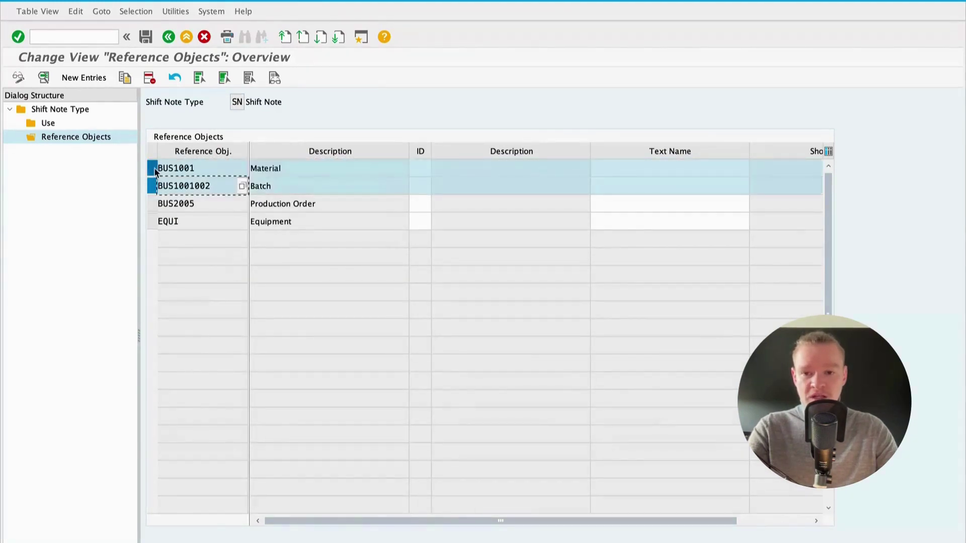
left_click(152, 169)
double_click(261, 186)
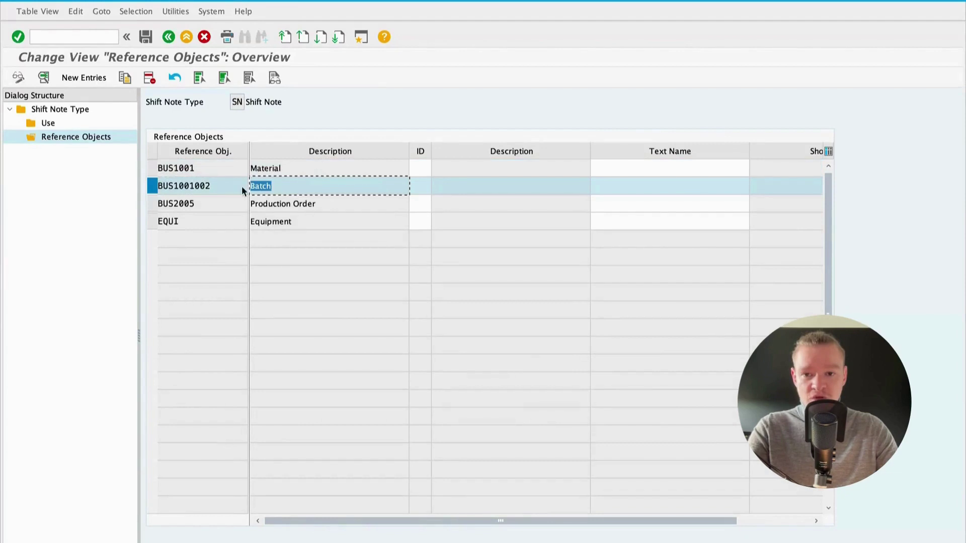
left_click(152, 189)
left_click(152, 204)
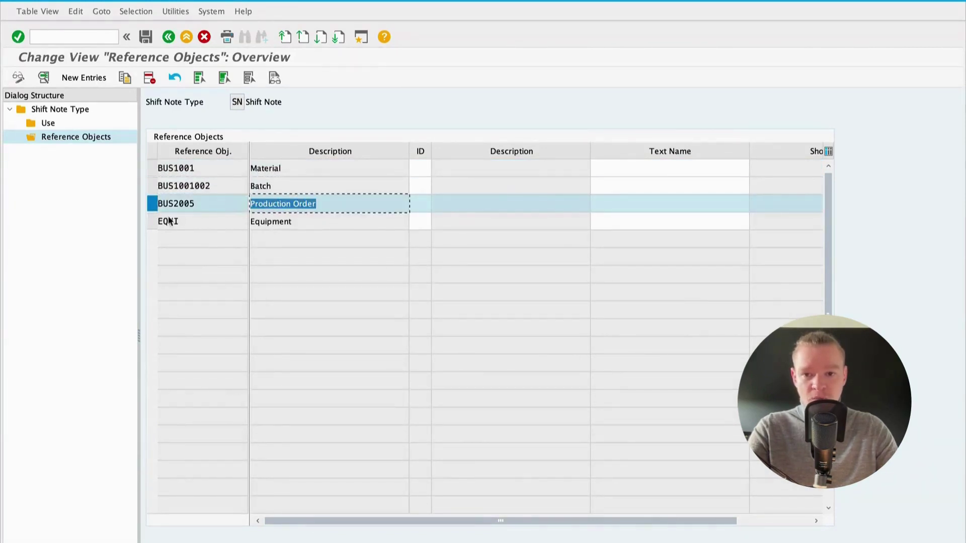
left_click(150, 221)
left_click(152, 204)
double_click(281, 221)
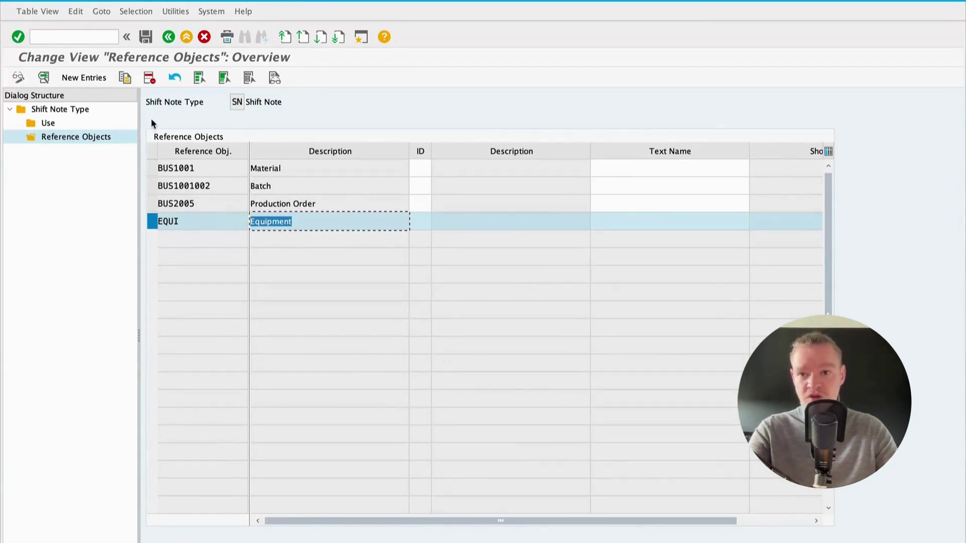
- Open a new reference object entry for shift note type SN and check which objects can be added
left_click(100, 79)
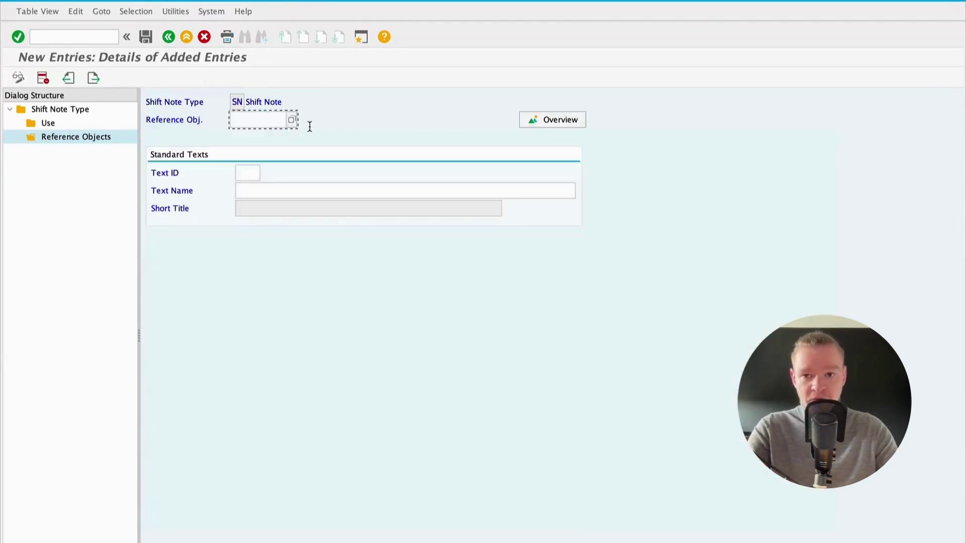
left_click(244, 104)
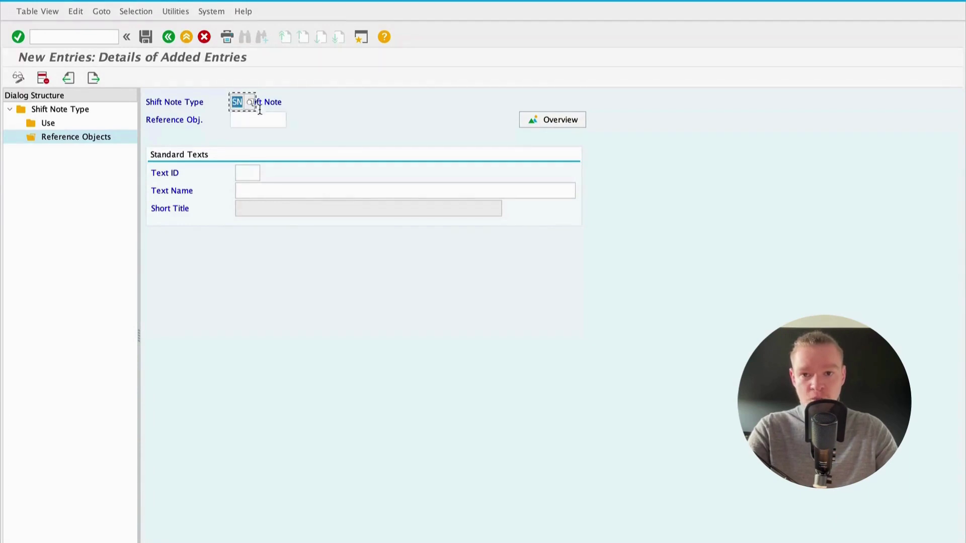
left_click(270, 120)
left_click(291, 121)
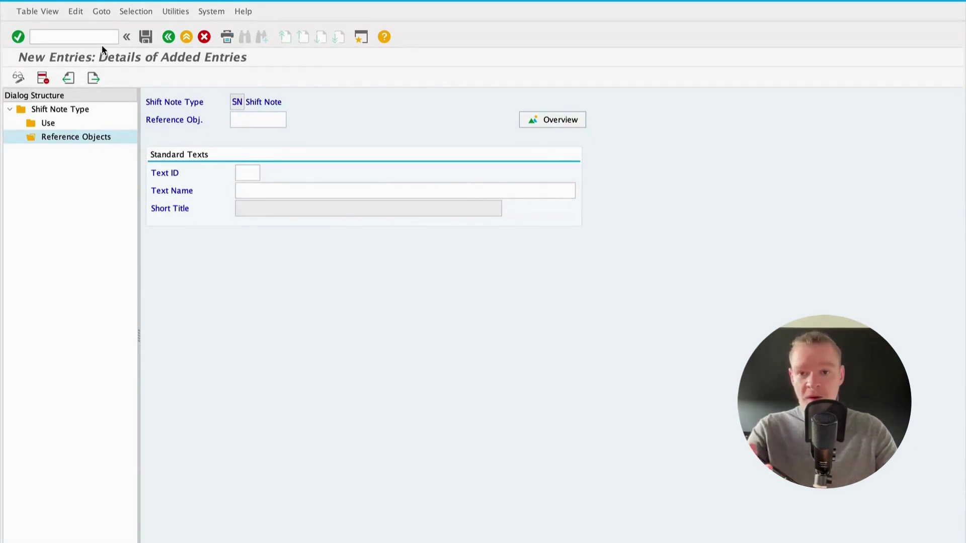
left_click(122, 86)
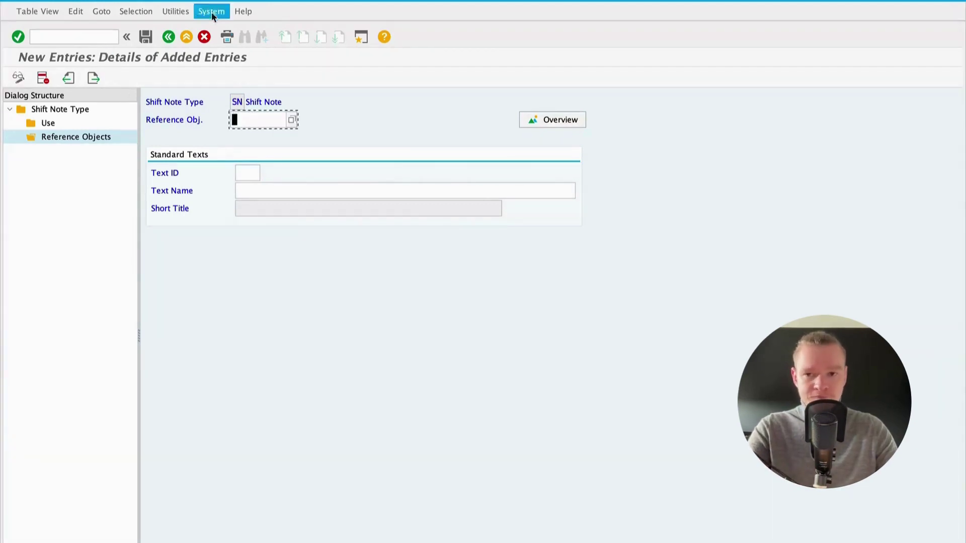
left_click(169, 37)
- Switch to transaction IE02 and open equipment 10000006 for change
left_click(66, 36)
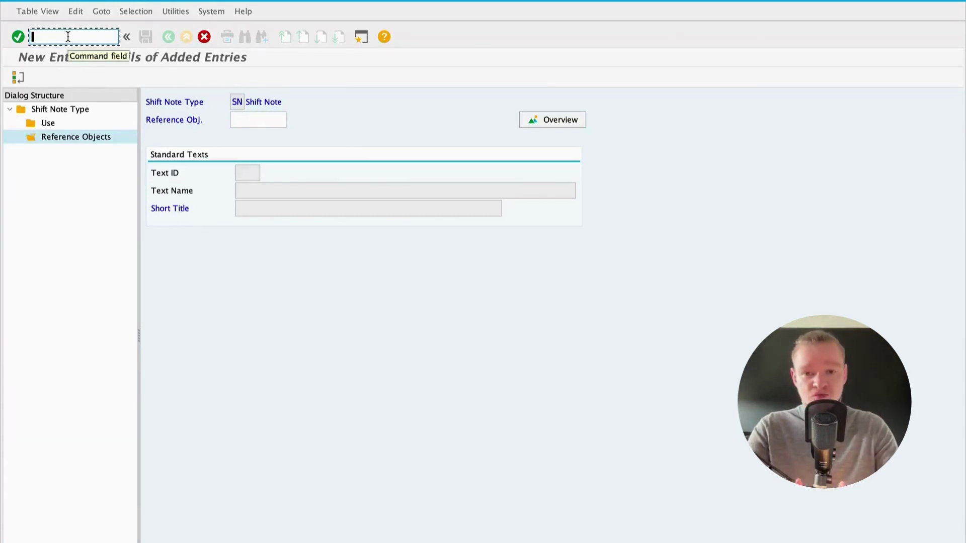
type("/")
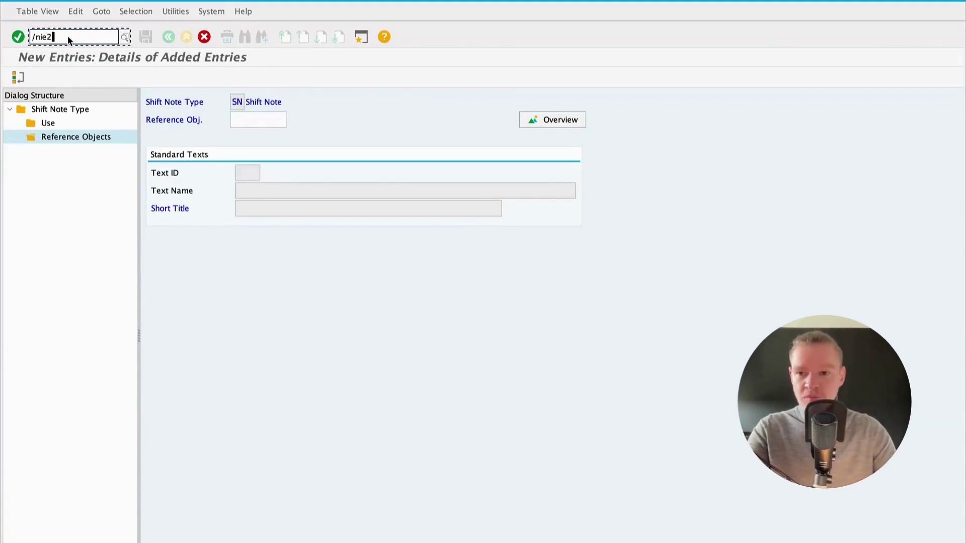
type("nie2")
key("BackSpace")
type("02")
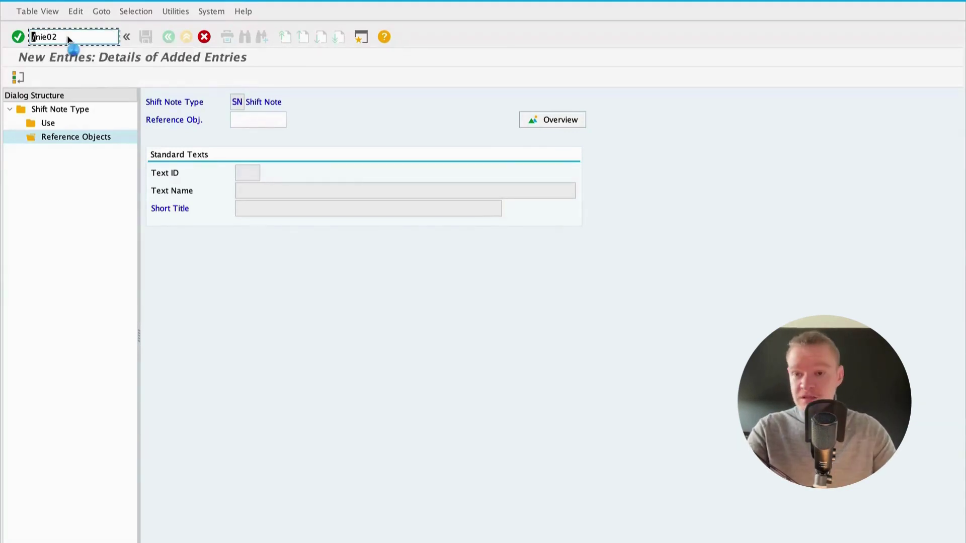
key("Return")
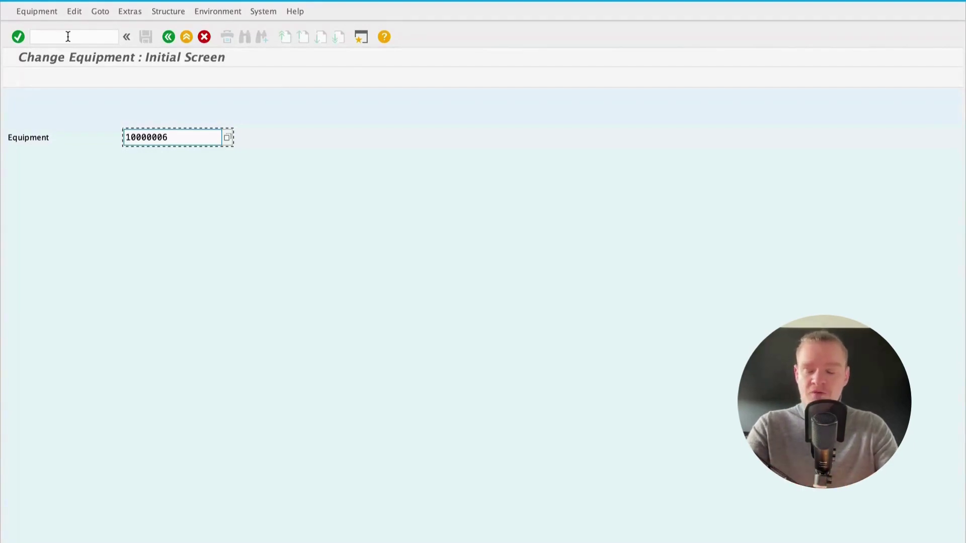
key("Return")
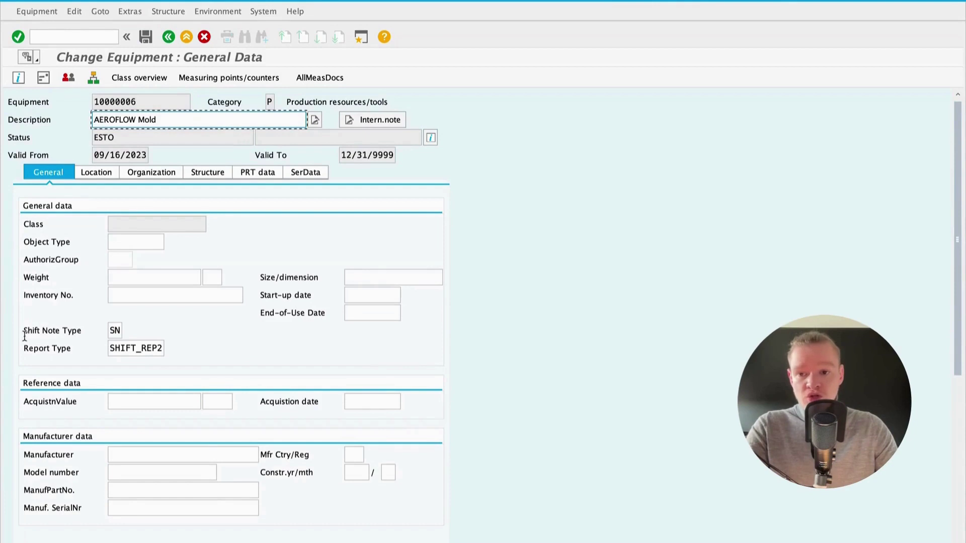
- Examine the shift note type and report type assigned in the general data of the equipment
left_click_drag(24, 333, 83, 333)
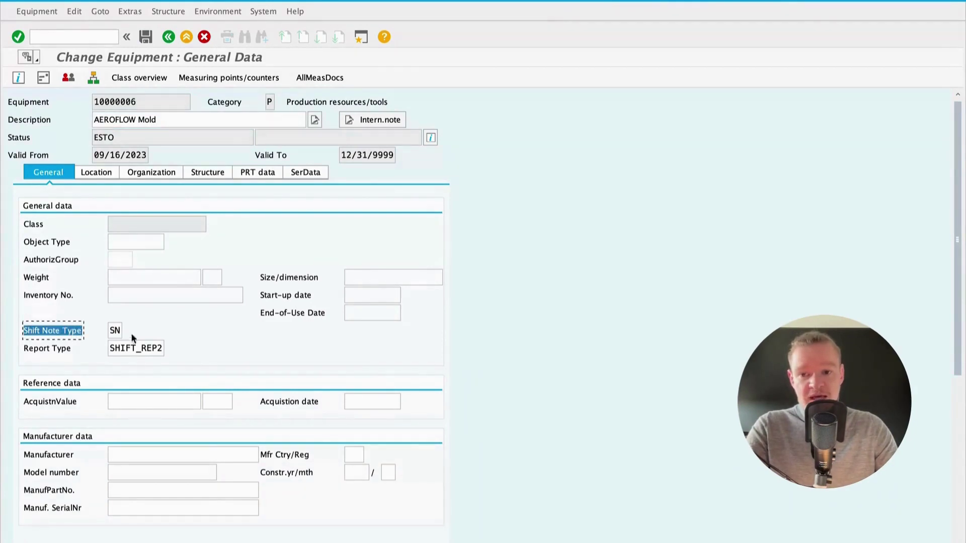
double_click(114, 330)
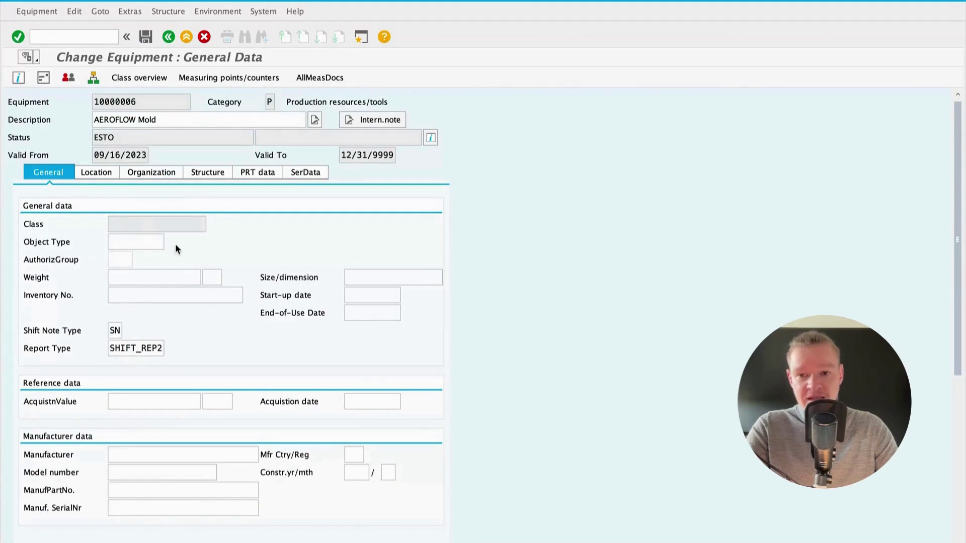
left_click(104, 187)
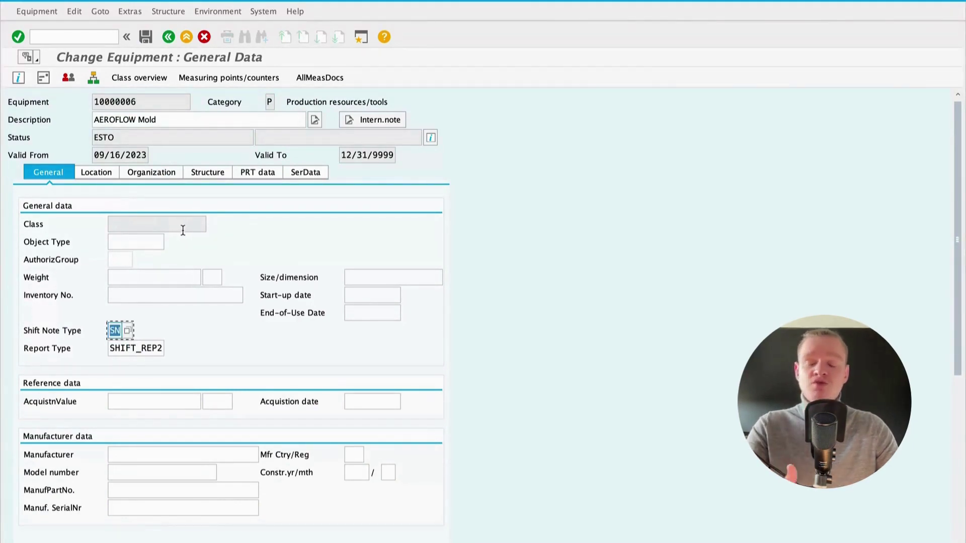
left_click(27, 348)
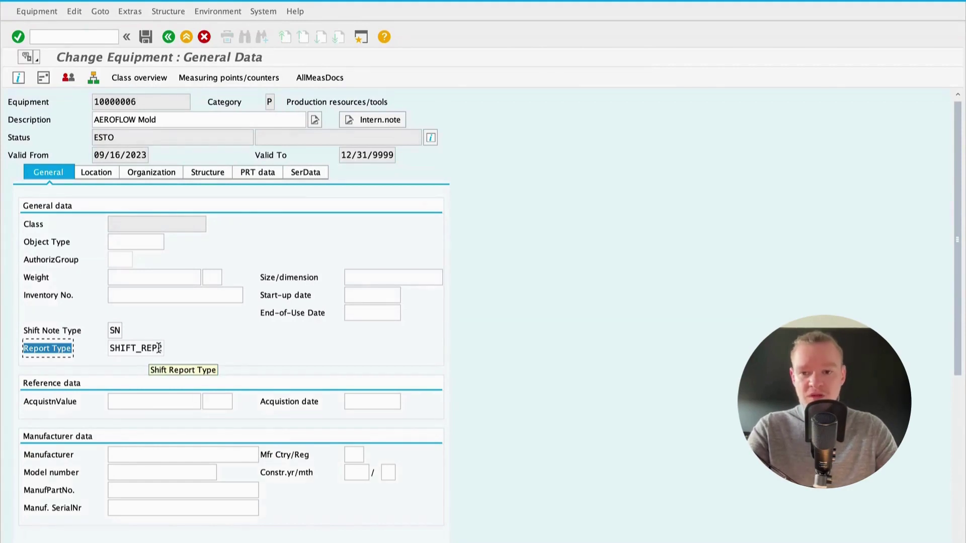
left_click_drag(159, 348, 108, 349)
left_click(125, 348)
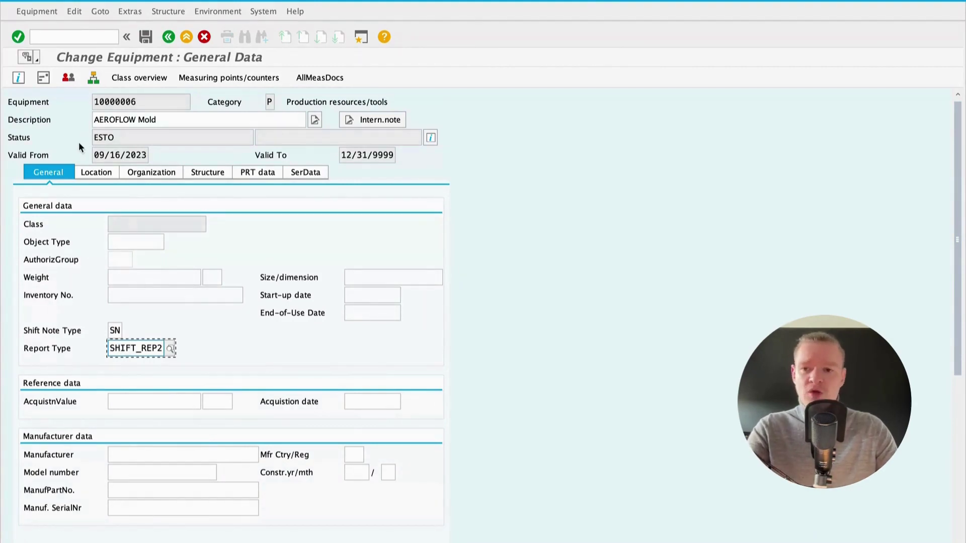
- Switch to transaction IR02 and open work center FUR_01 in plant 1210 for change
left_click(74, 37)
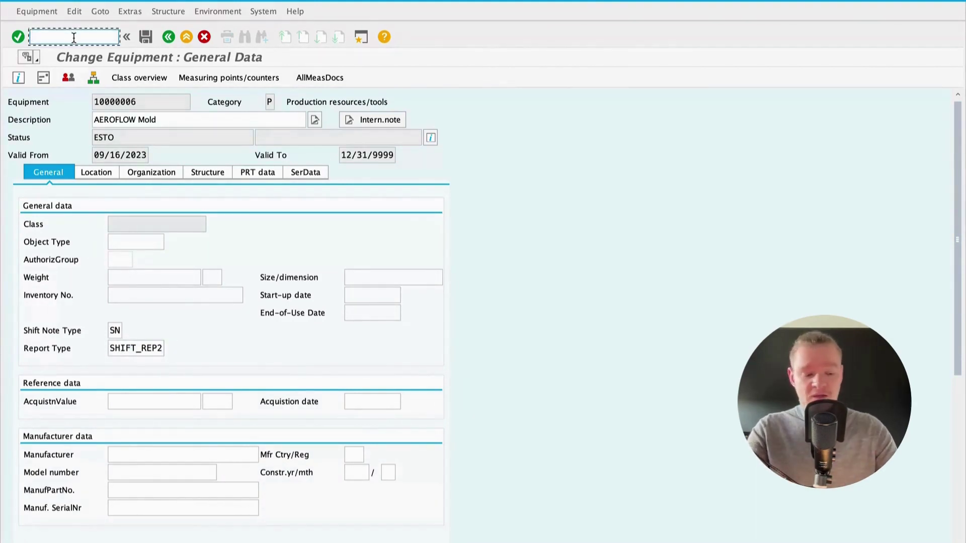
type("/nd")
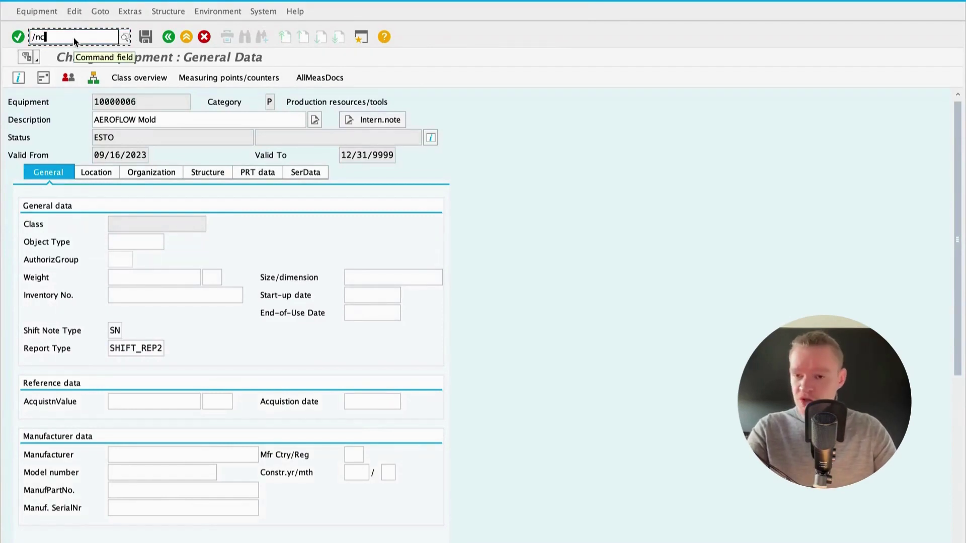
key("BackSpace")
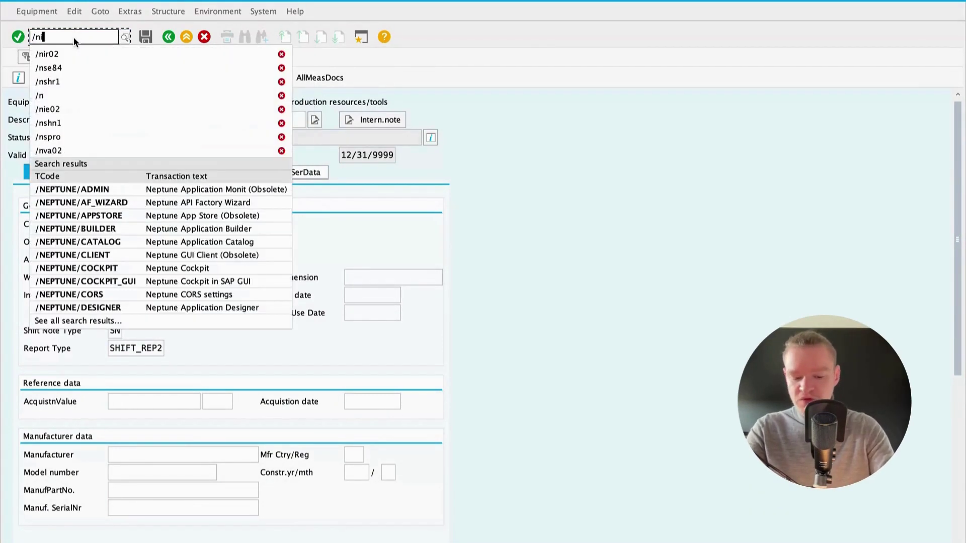
type("ir")
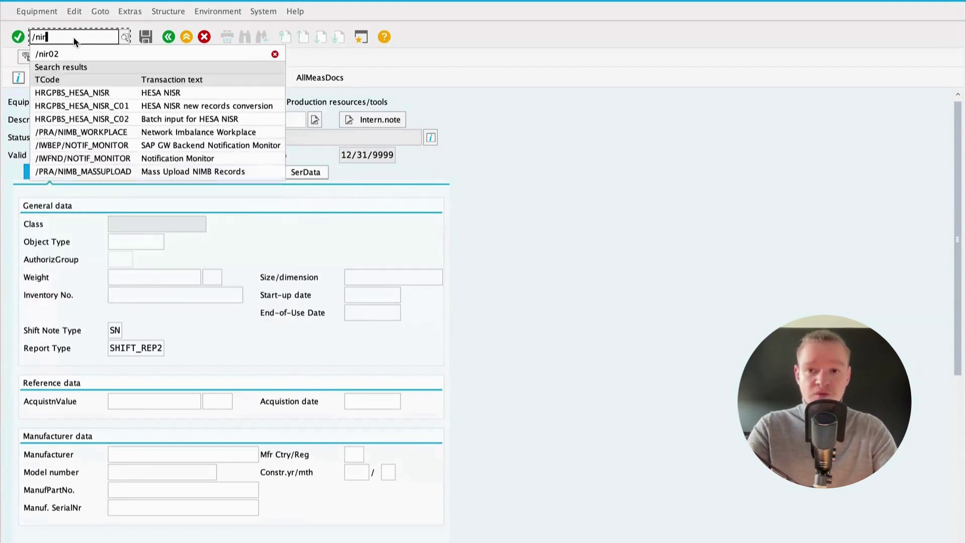
type("02")
key("Return")
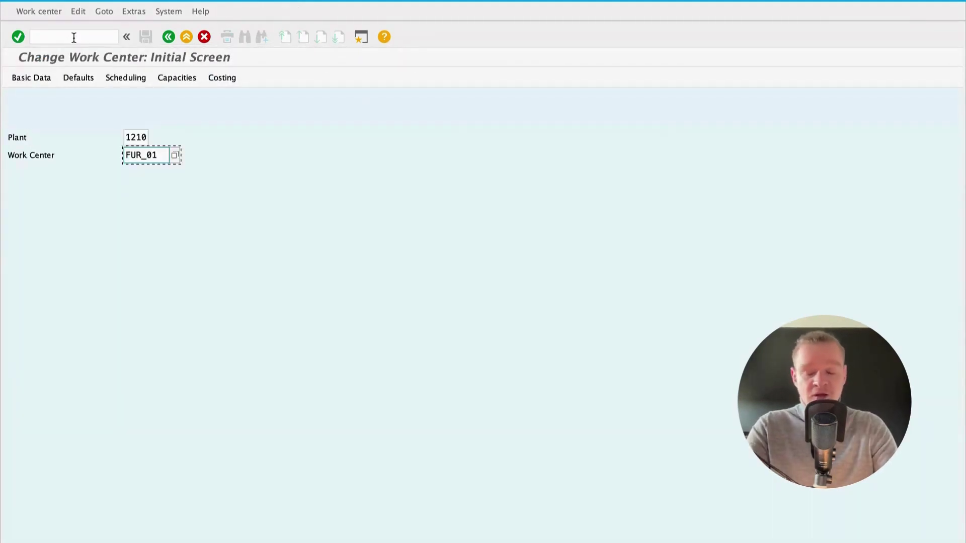
key("Return")
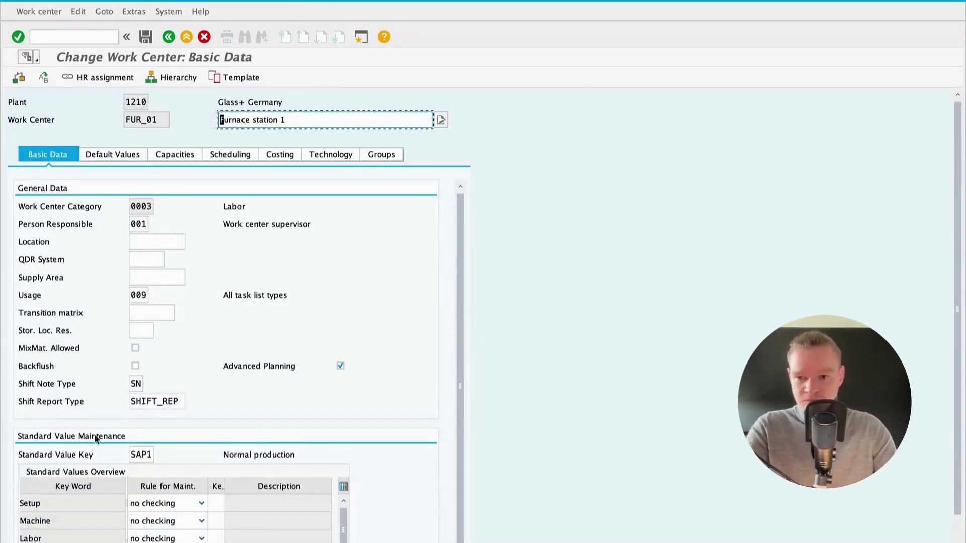
- Examine the shift note type and shift report type in the basic data of the work center
left_click(136, 383)
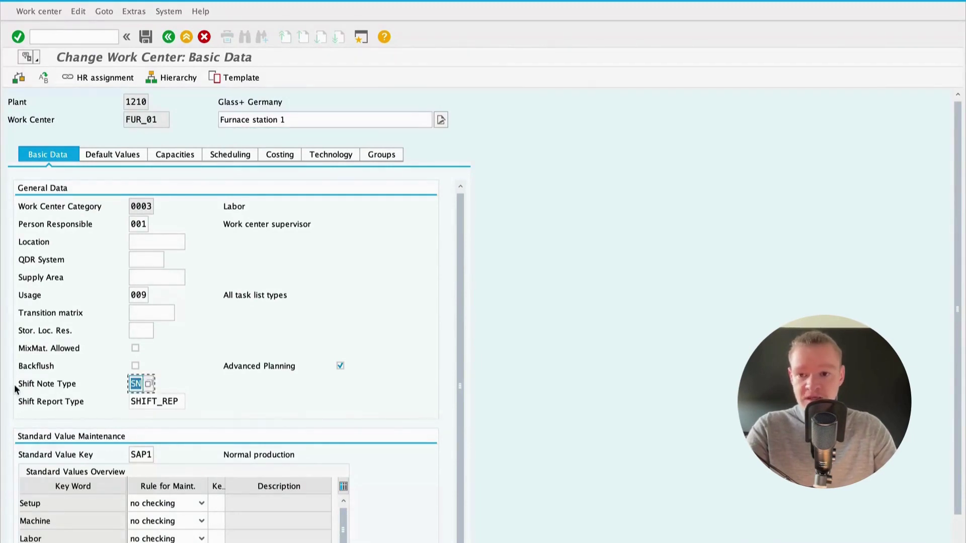
left_click(180, 402)
left_click_drag(180, 401, 122, 406)
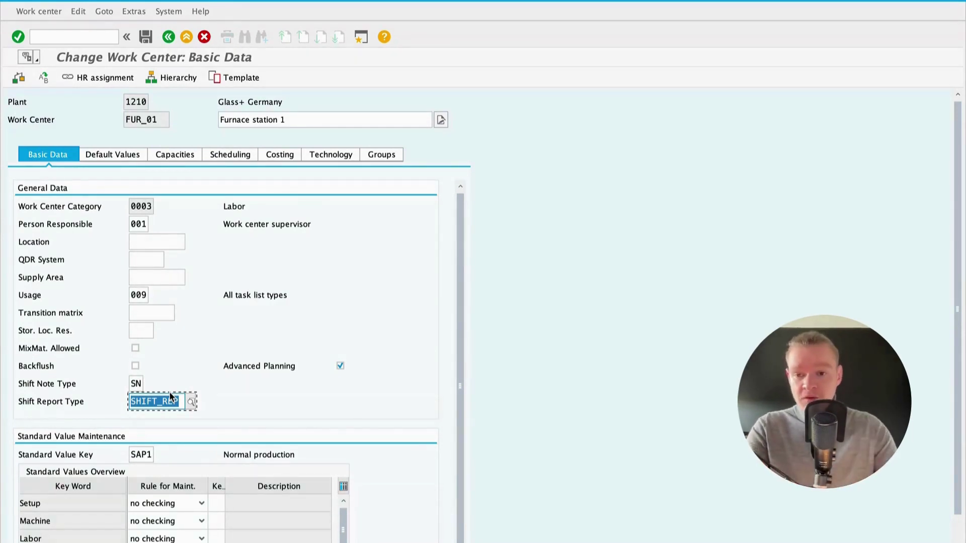
left_click(137, 383)
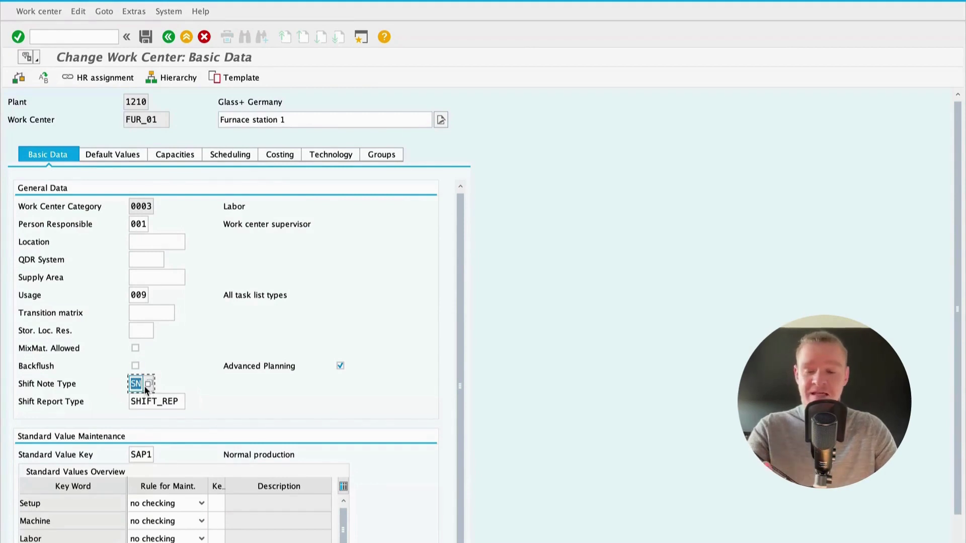
- Switch to transaction SHN1 to create a shift note for work center FUR_01
left_click(84, 38)
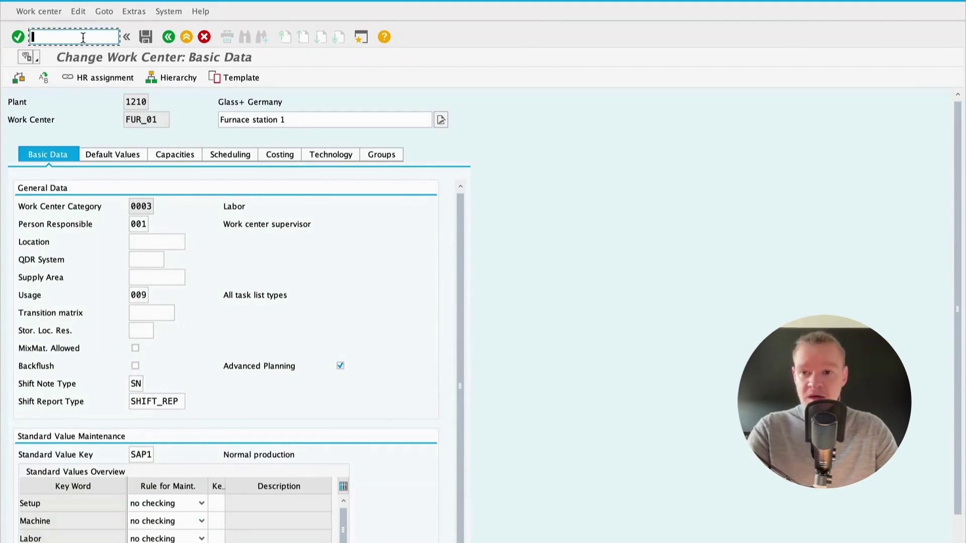
type("/n")
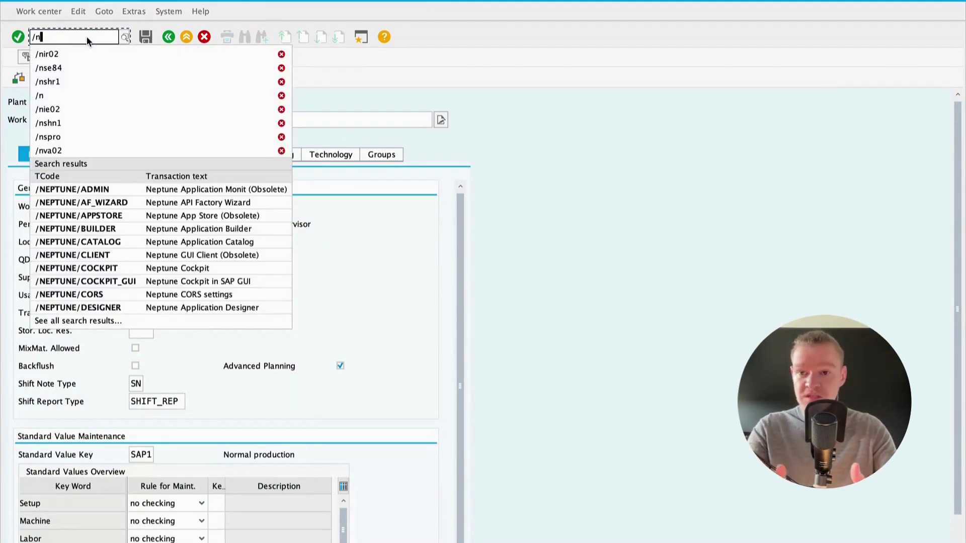
type("shn1")
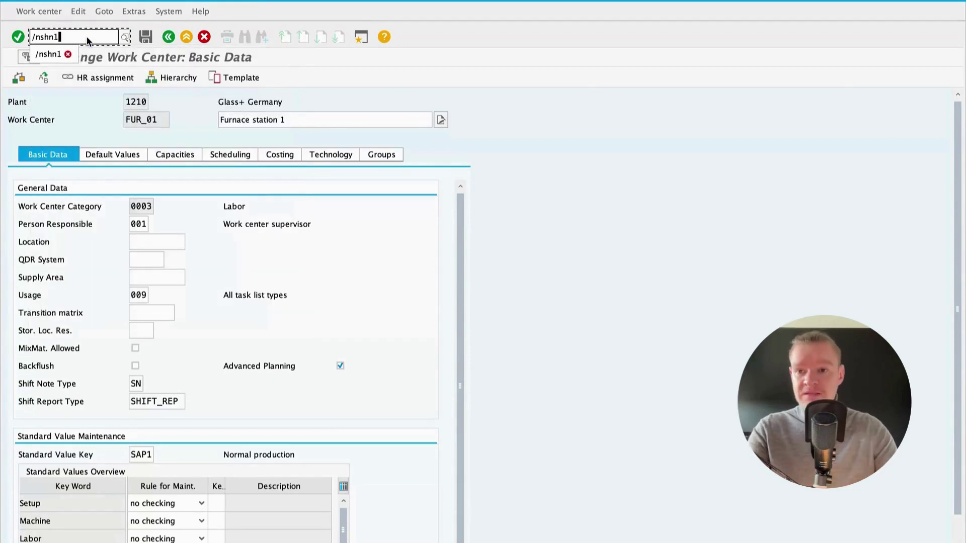
key("Return")
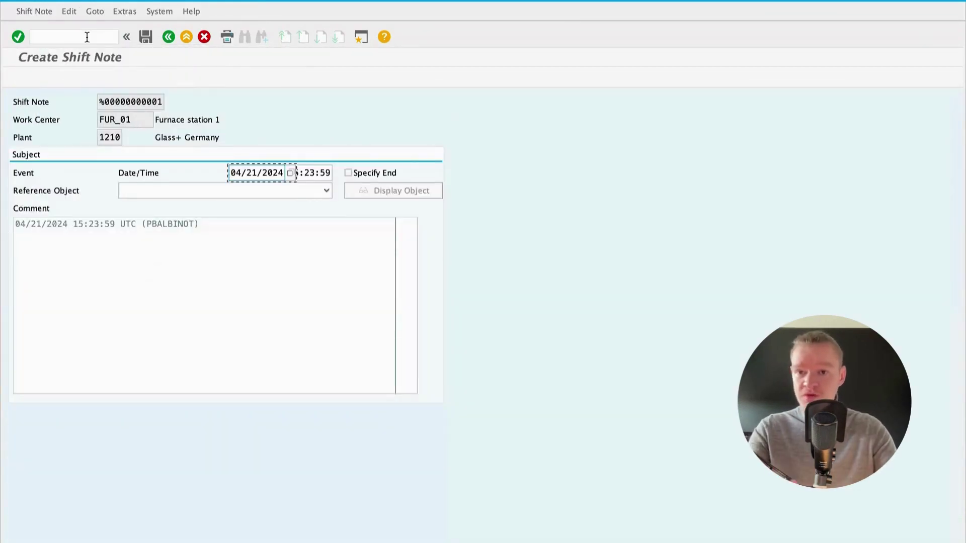
- Set Equipment as the shift note's reference object and assign equipment 10000006
left_click_drag(137, 119, 98, 119)
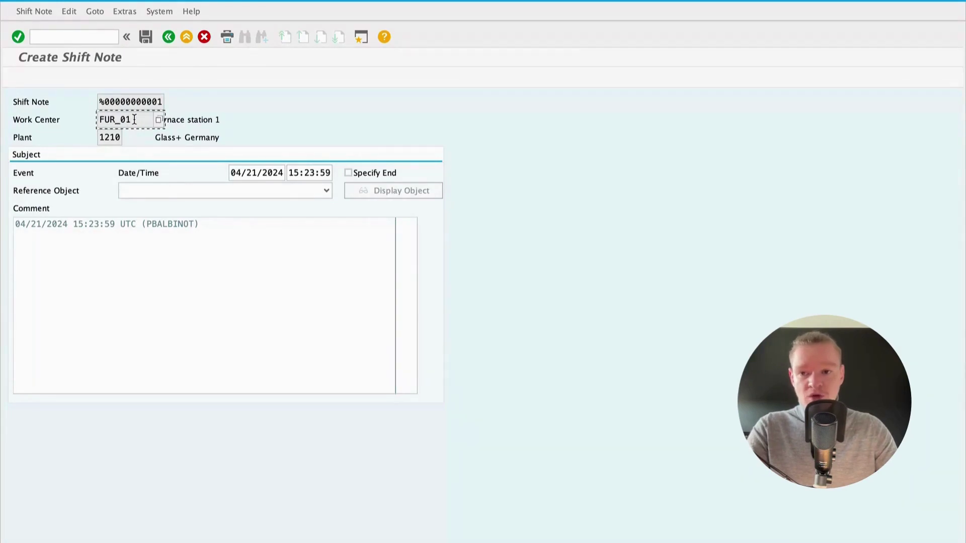
double_click(121, 137)
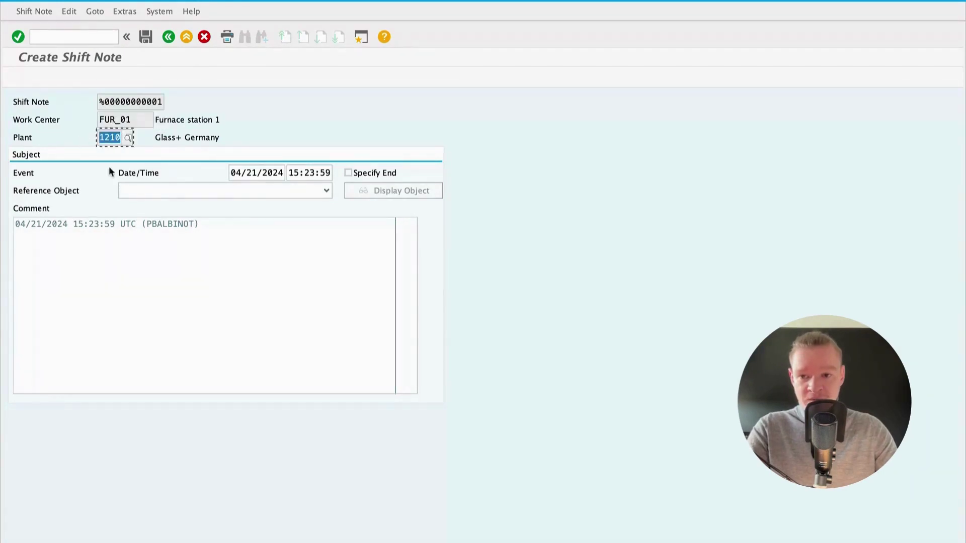
left_click(156, 190)
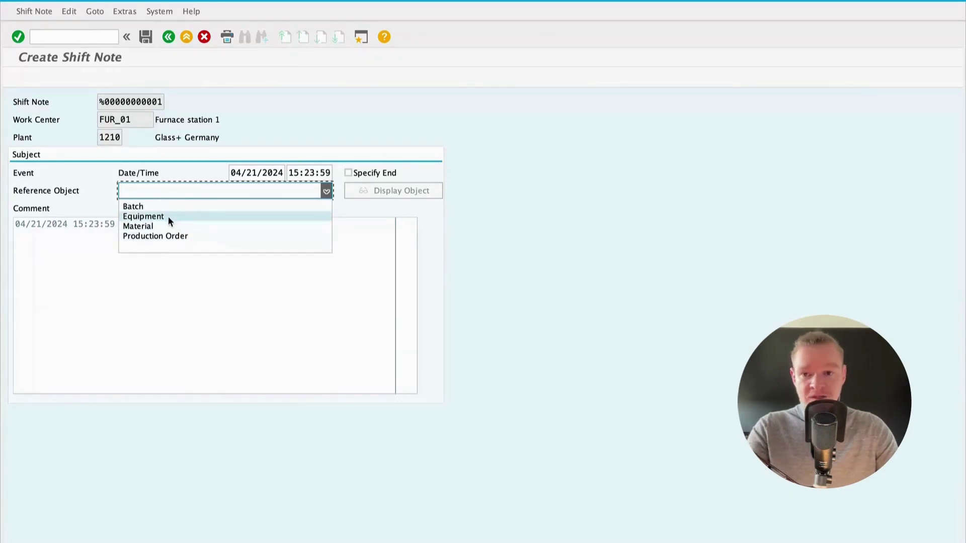
left_click(137, 218)
left_click(226, 207)
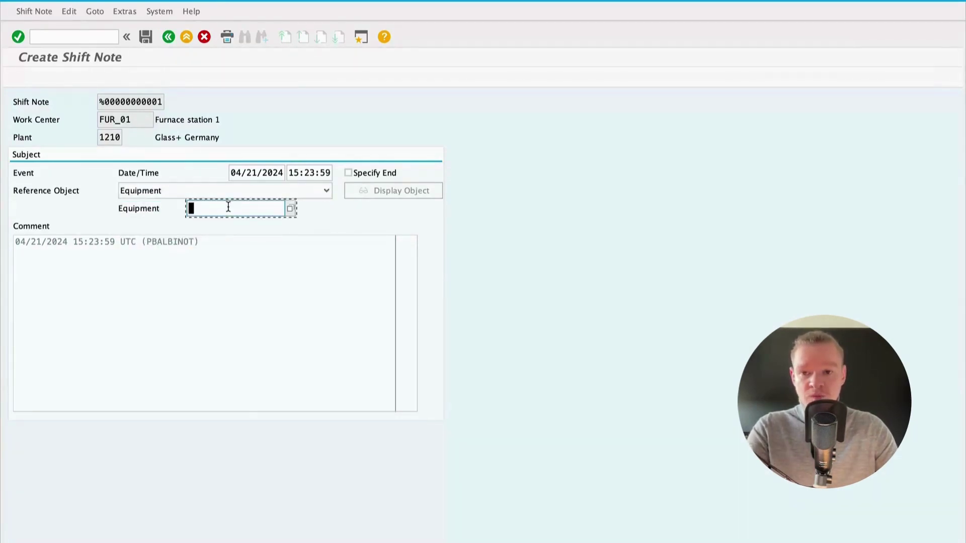
type("10")
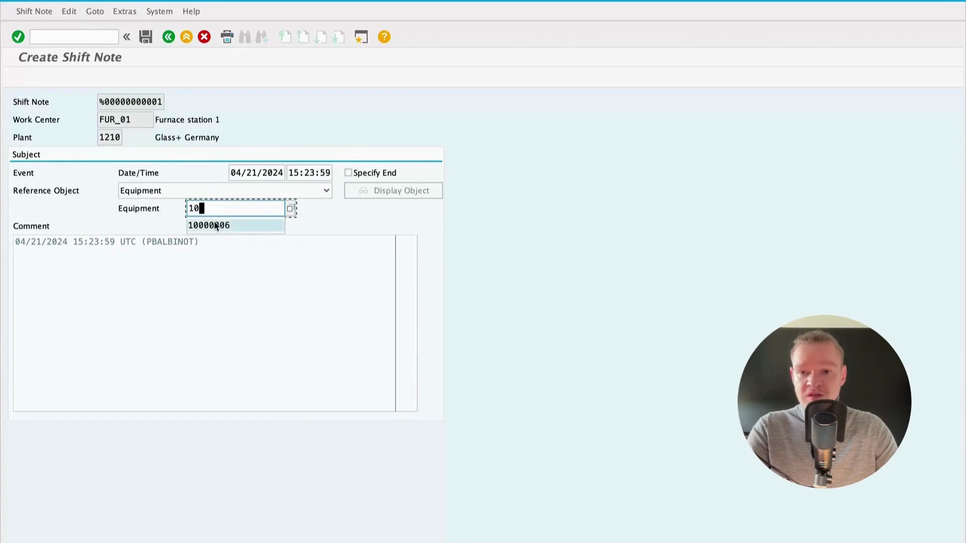
left_click(212, 224)
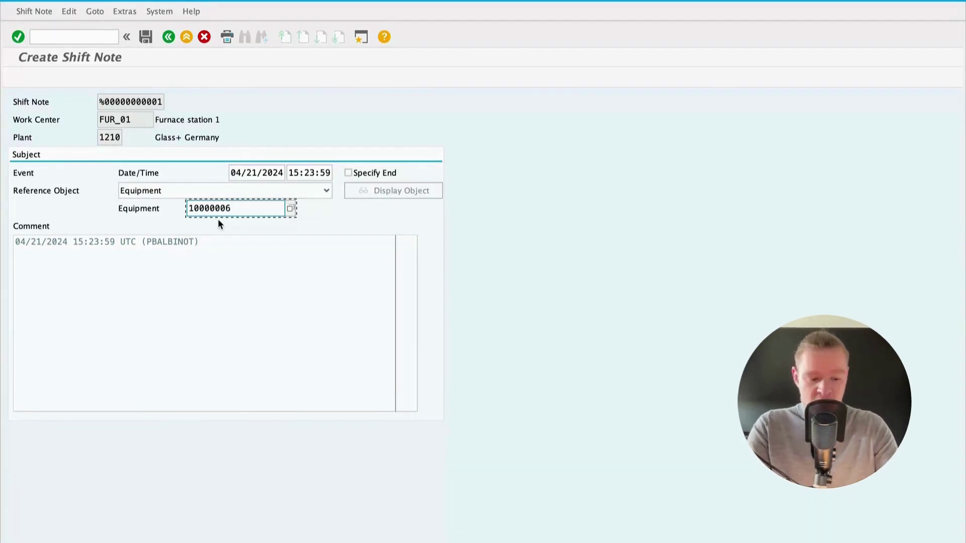
key("Return")
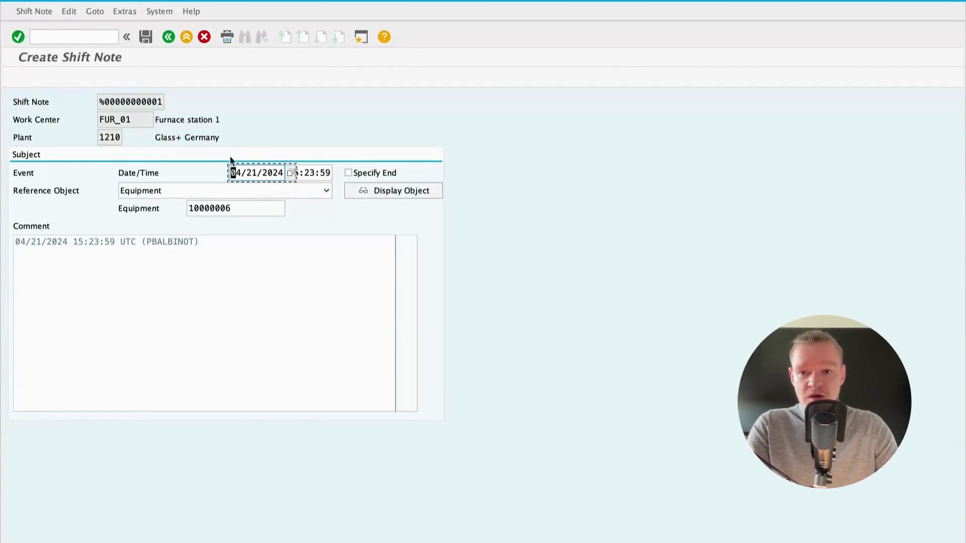
- Enter the comment "notre première shift note" and save the shift note
left_click(29, 266)
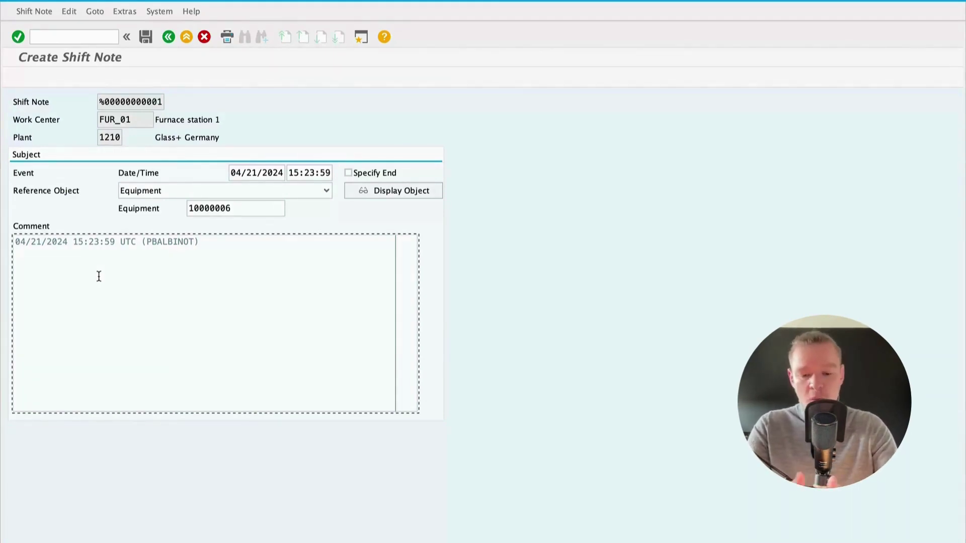
type("notre ")
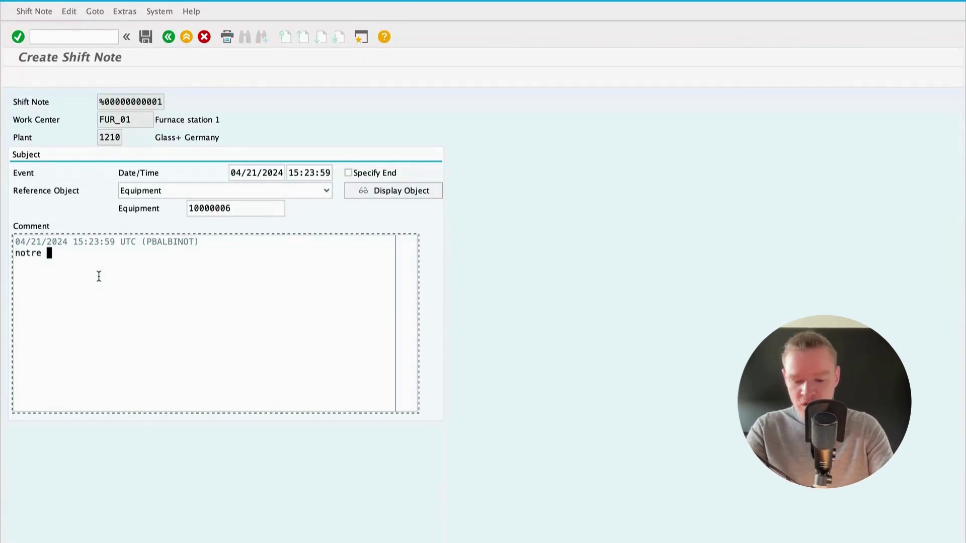
type("première shift note")
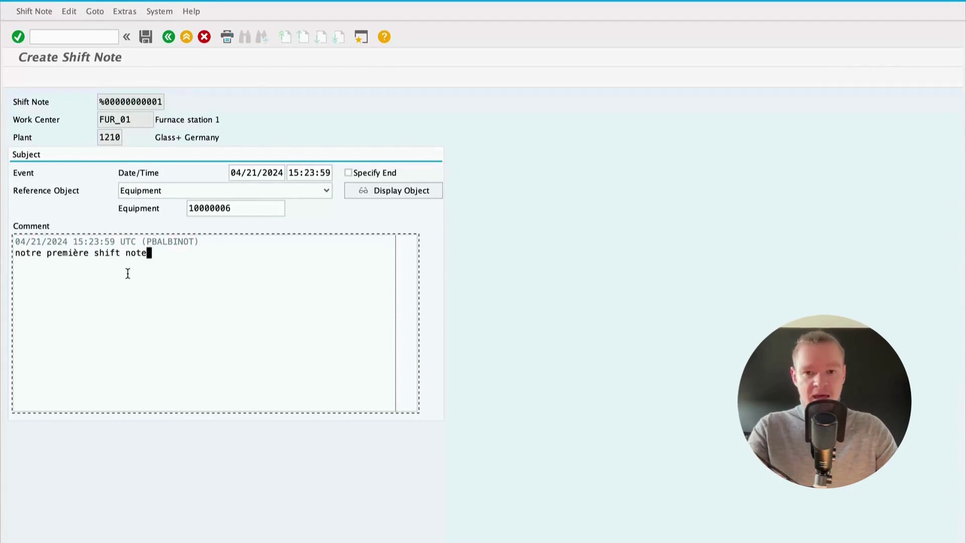
left_click(146, 36)
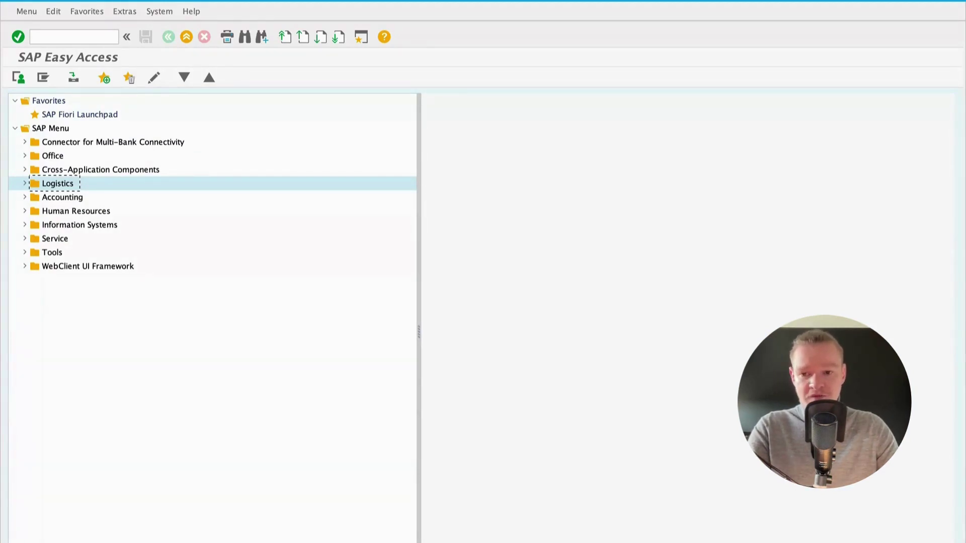
- Switch to transaction SHN2 and open shift note 500000002 for change
left_click(73, 36)
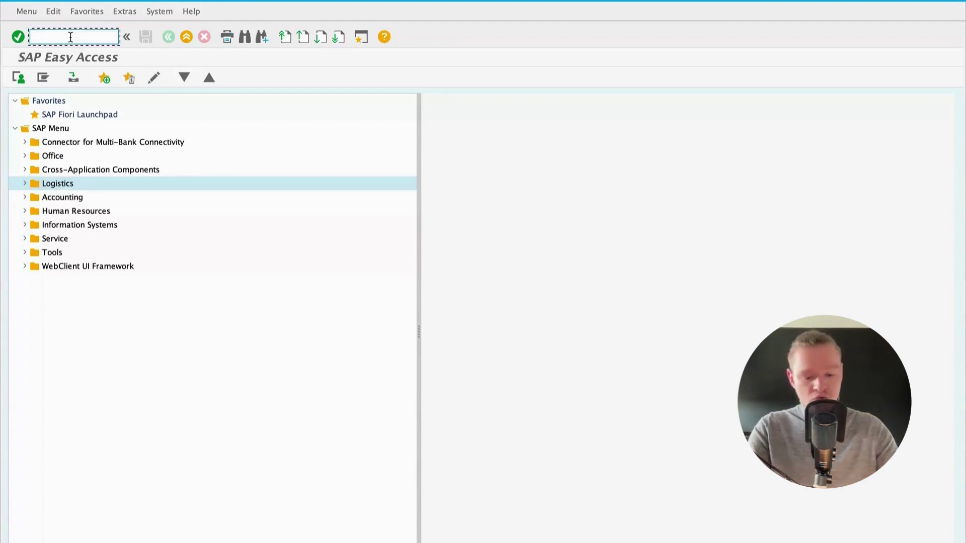
type("shn2")
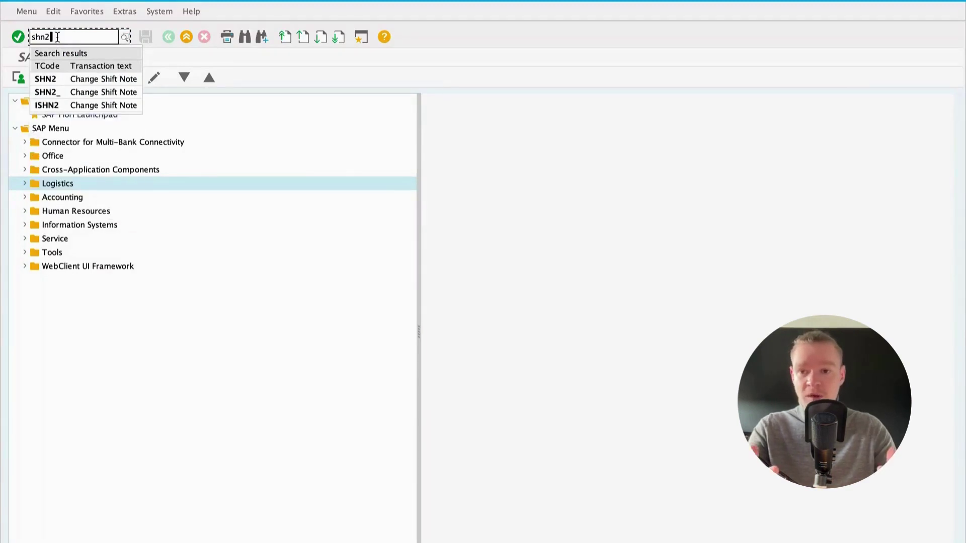
left_click(58, 40)
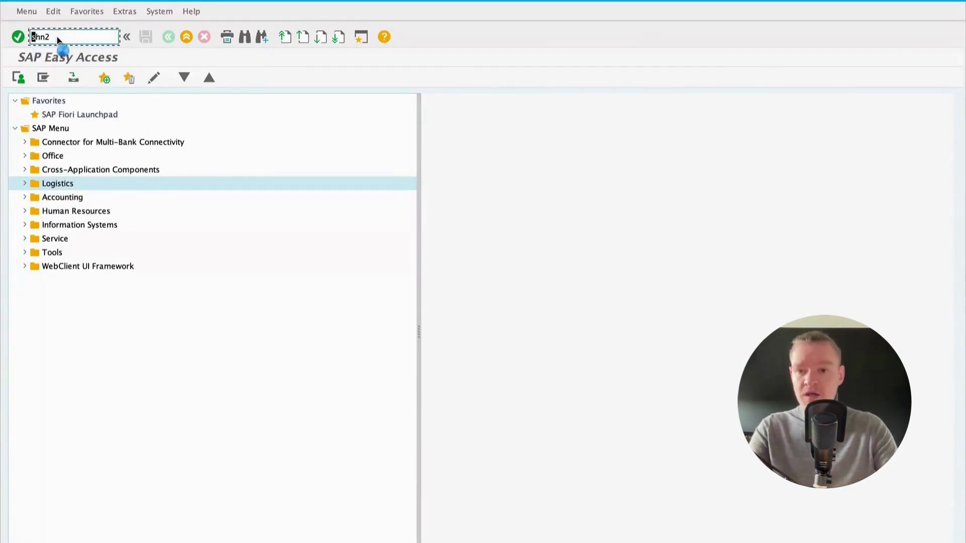
key("Return")
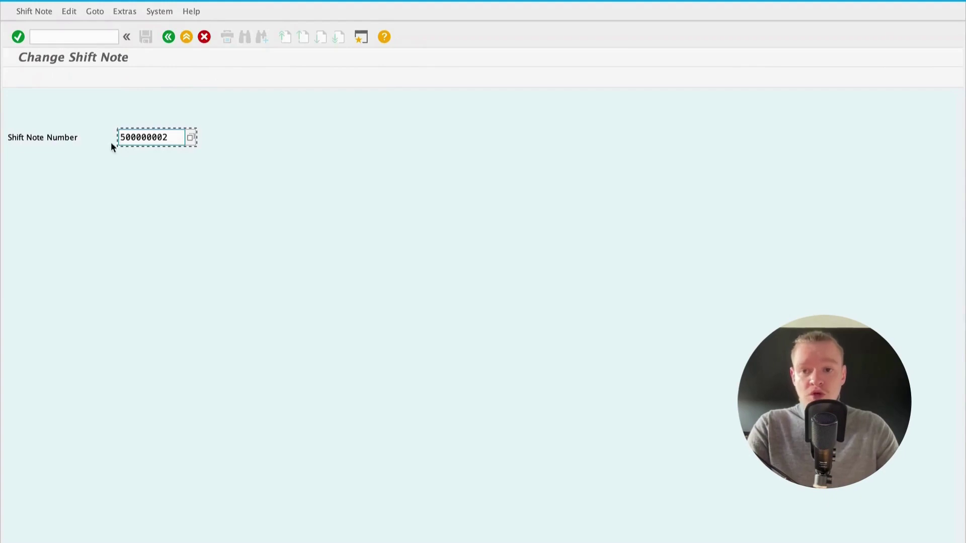
left_click(91, 118)
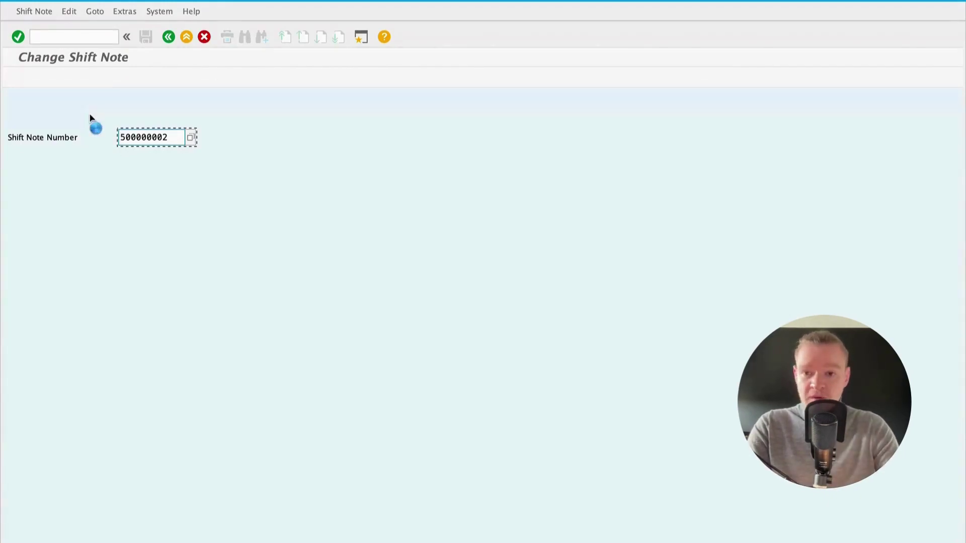
key("Return")
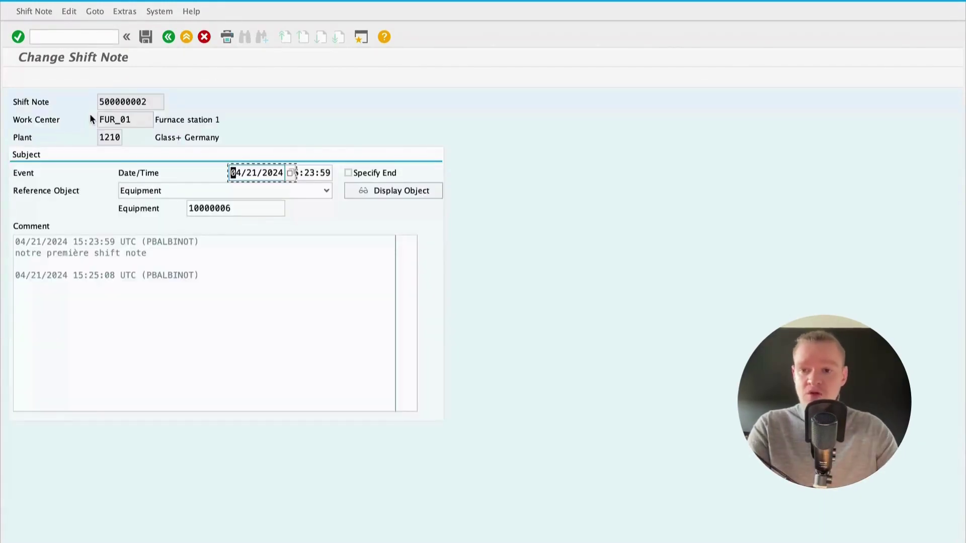
- Add the comment "update de notre shift note" below the existing entry and save the shift note
left_click_drag(147, 254, 5, 254)
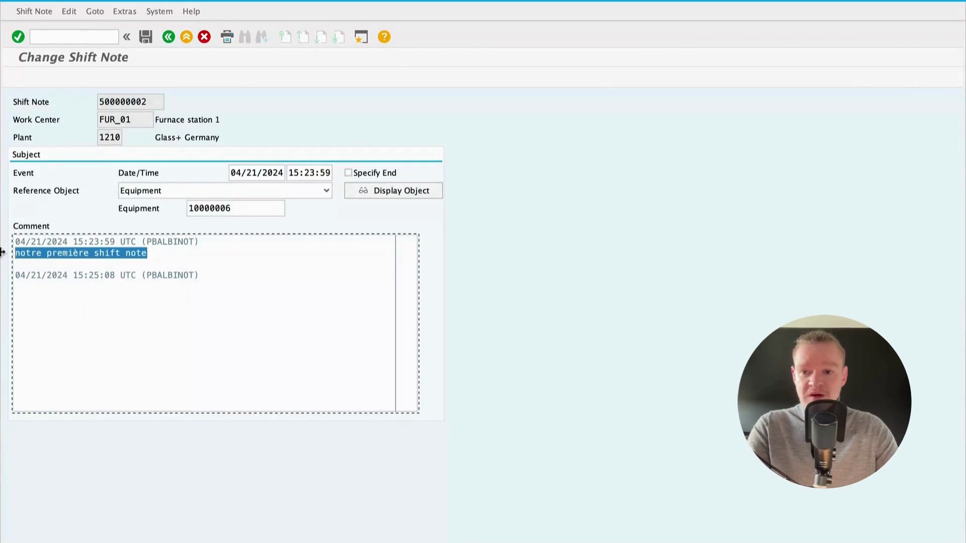
left_click(42, 290)
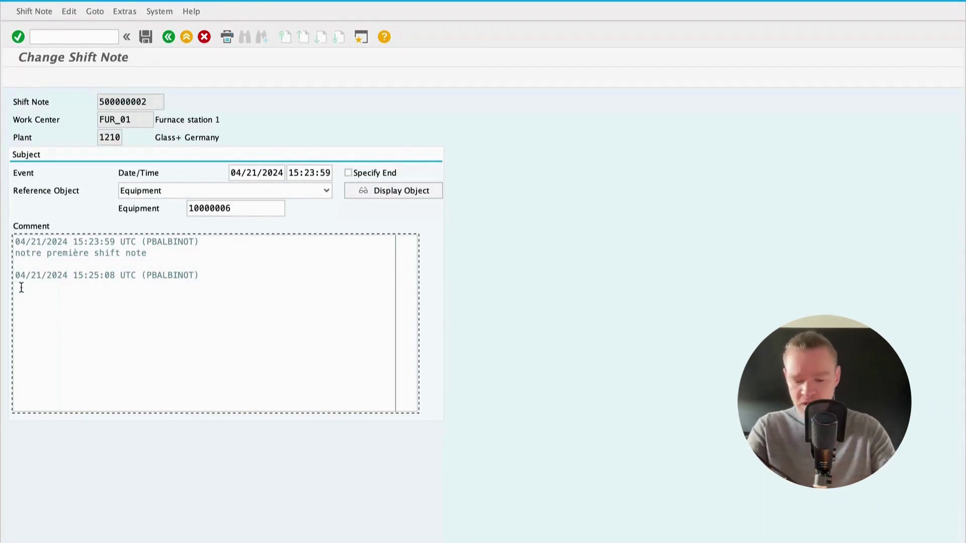
type("update de n")
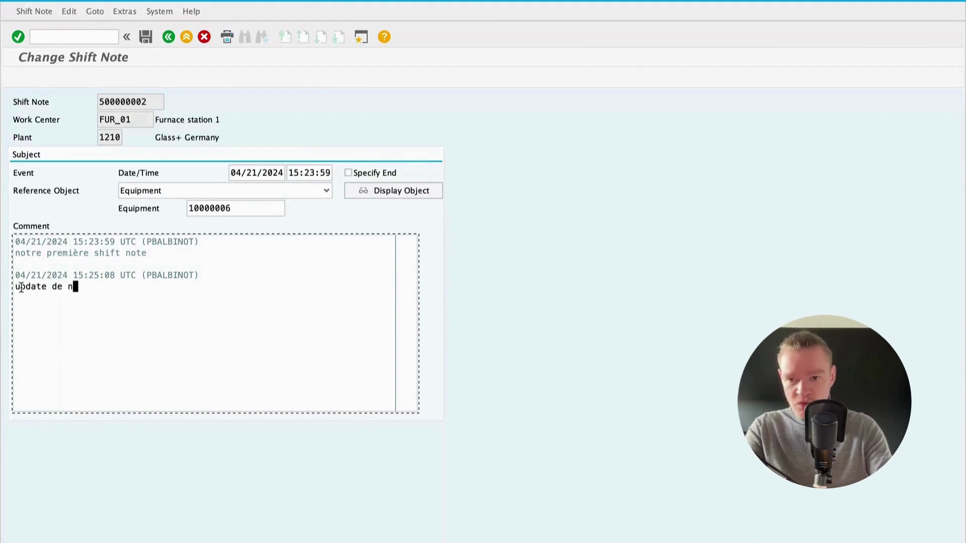
type("otre shift note")
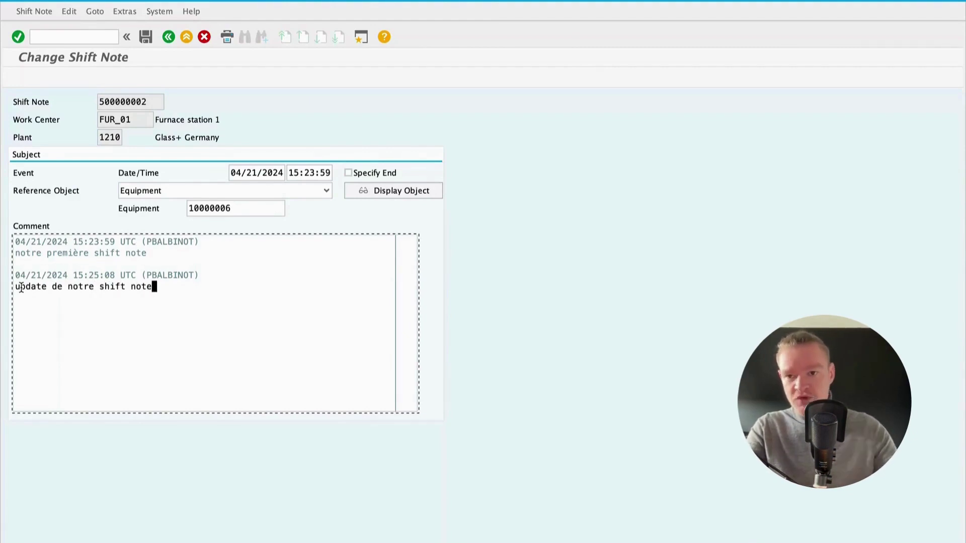
left_click(145, 37)
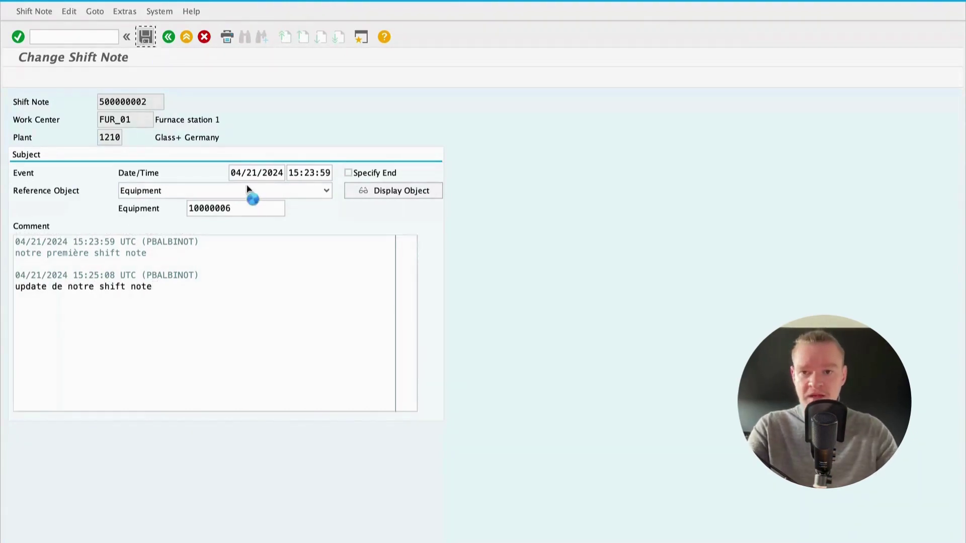
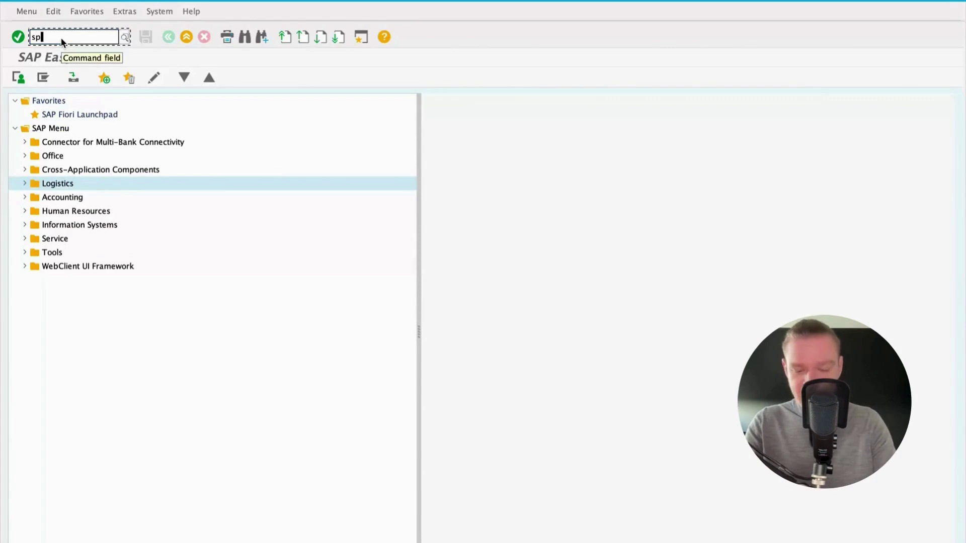
- Open the SAP Reference IMG from Customizing: Execute Project and expand Plant Maintenance and Customer Service down to Shift Reports/Notes under Maintenance and Service Processing
key("Return")
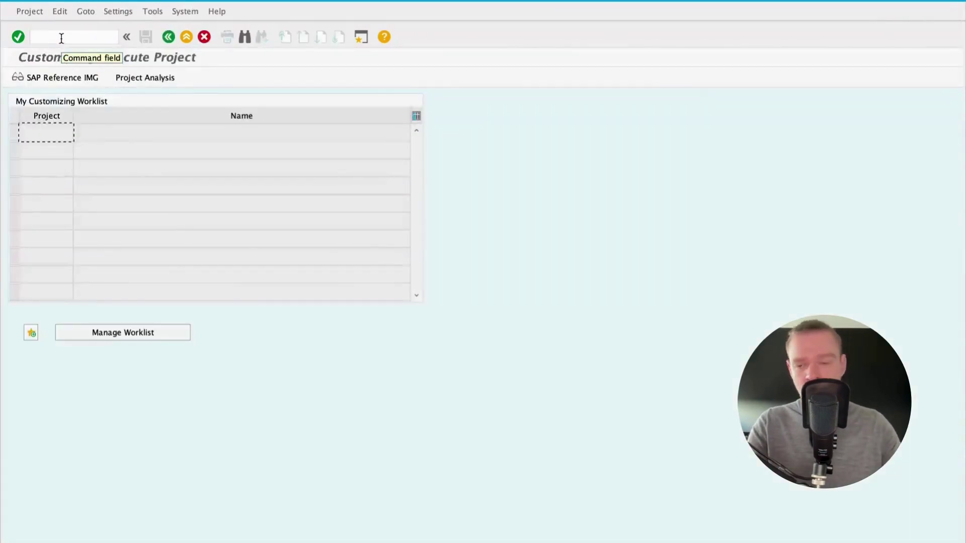
left_click(56, 79)
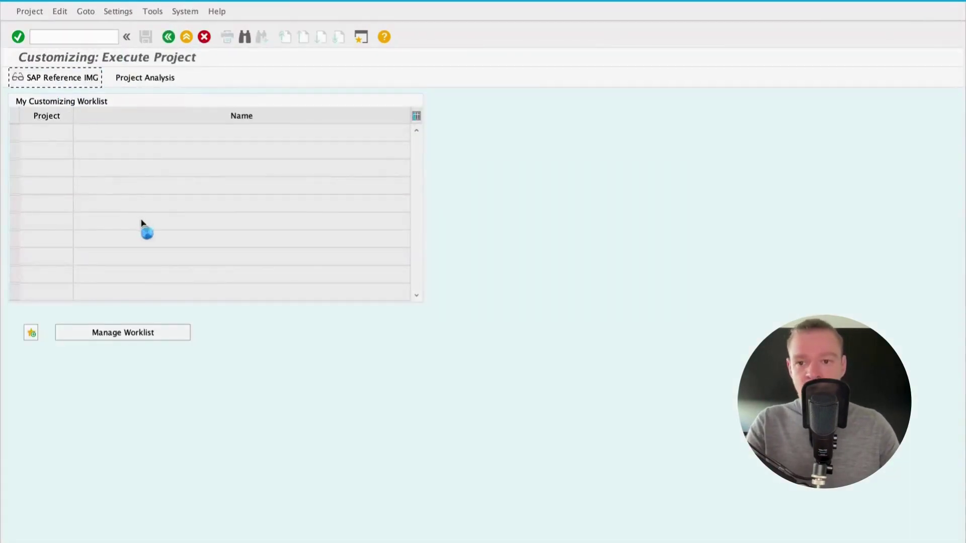
scroll(123, 384, "down", 5)
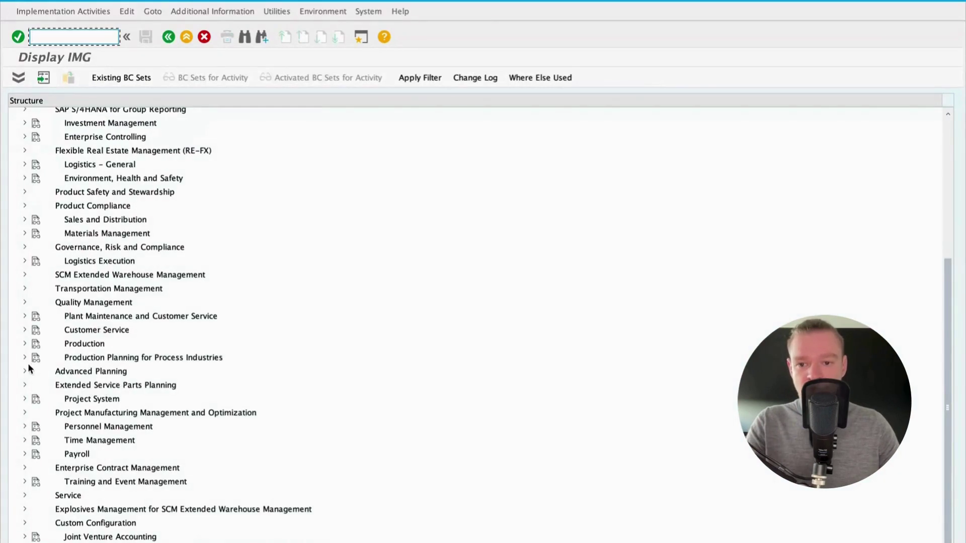
left_click(24, 317)
scroll(25, 318, "down", 1)
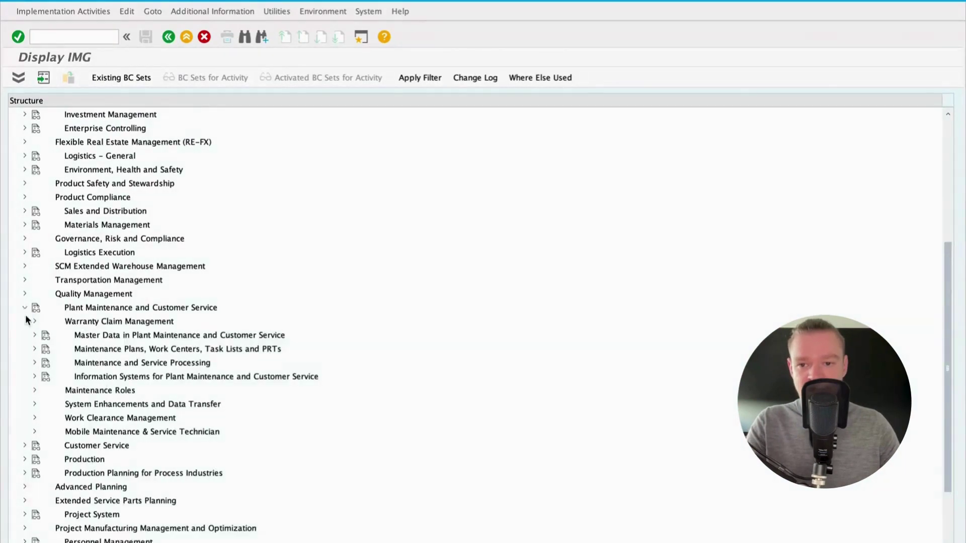
left_click(131, 336)
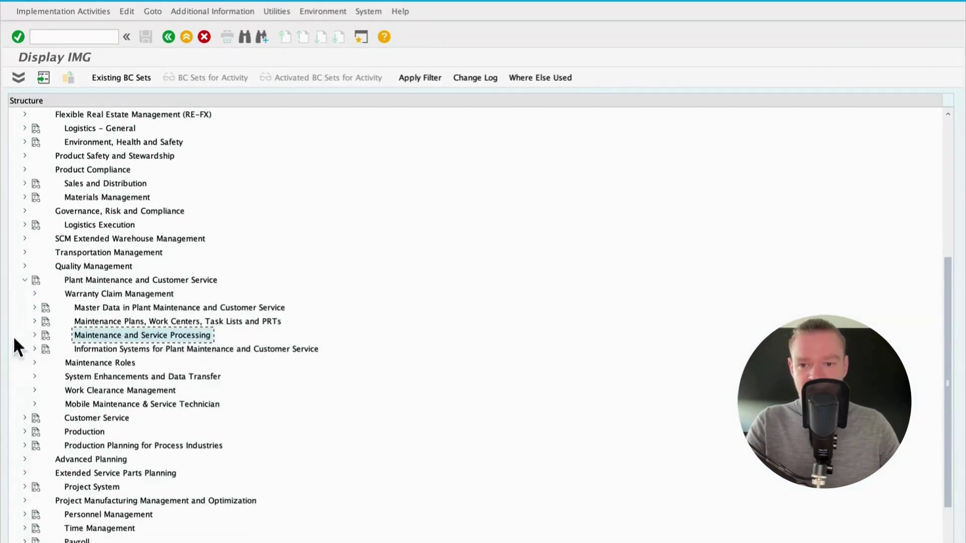
left_click(34, 335)
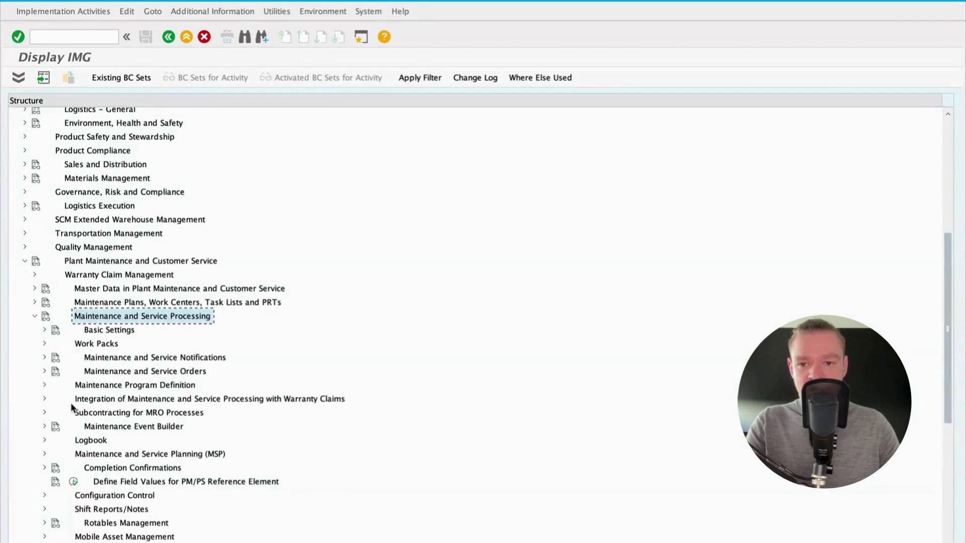
left_click(44, 510)
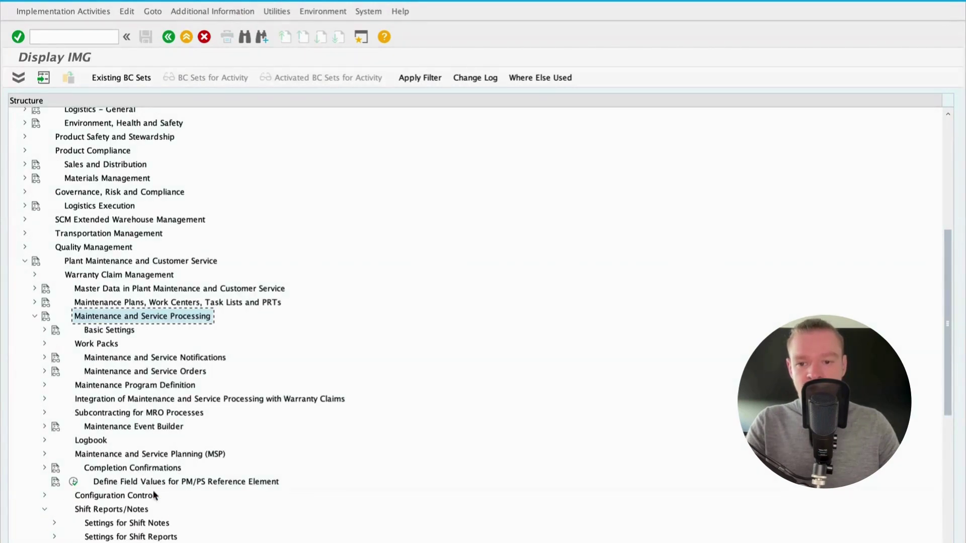
scroll(128, 521, "down", 2)
left_click(92, 432)
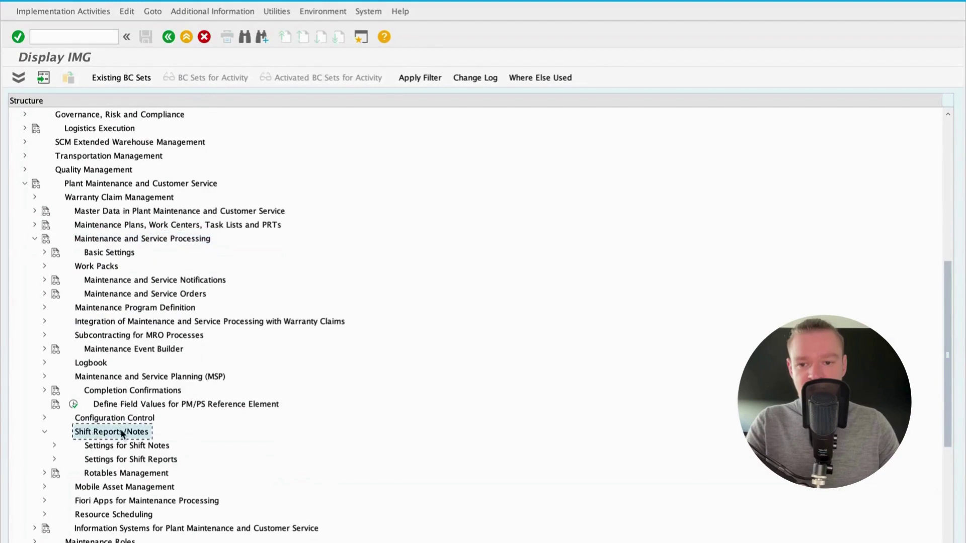
- Expand Settings for Shift Reports under Shift Reports/Notes in the IMG structure
scroll(123, 438, "down", 1)
left_click(54, 446)
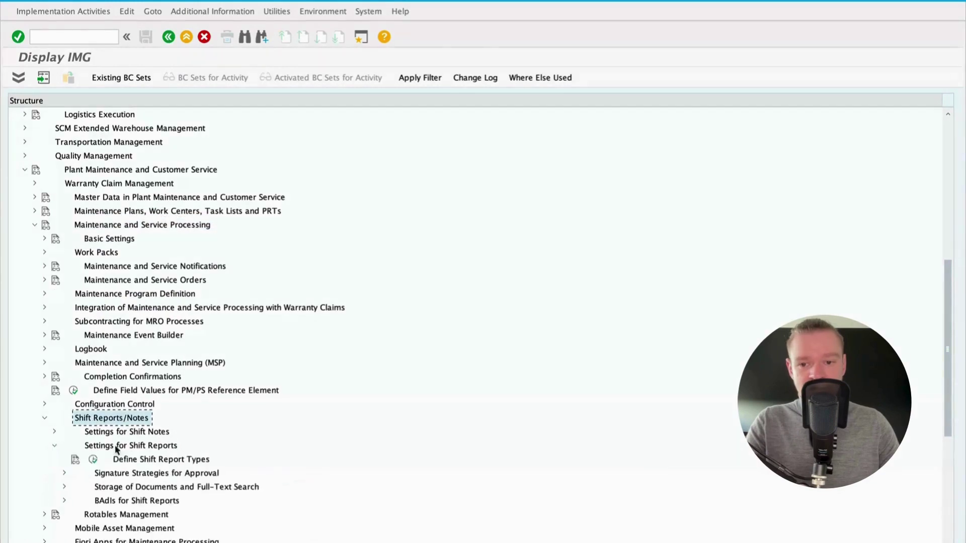
left_click(115, 446)
scroll(164, 446, "down", 2)
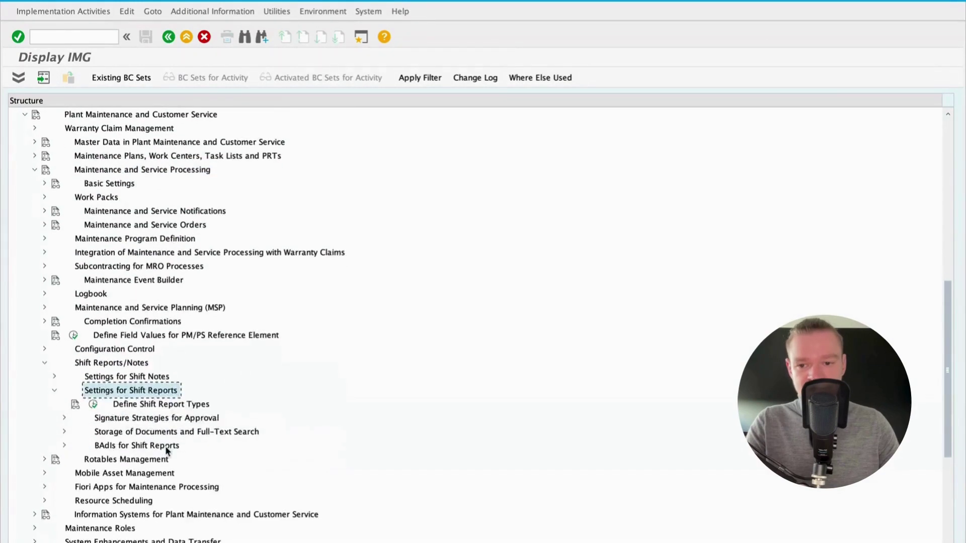
- Go through the shift report customizing activities and open Define Shift Report Types
left_click(123, 404)
scroll(123, 397, "down", 3)
scroll(126, 373, "up", 1)
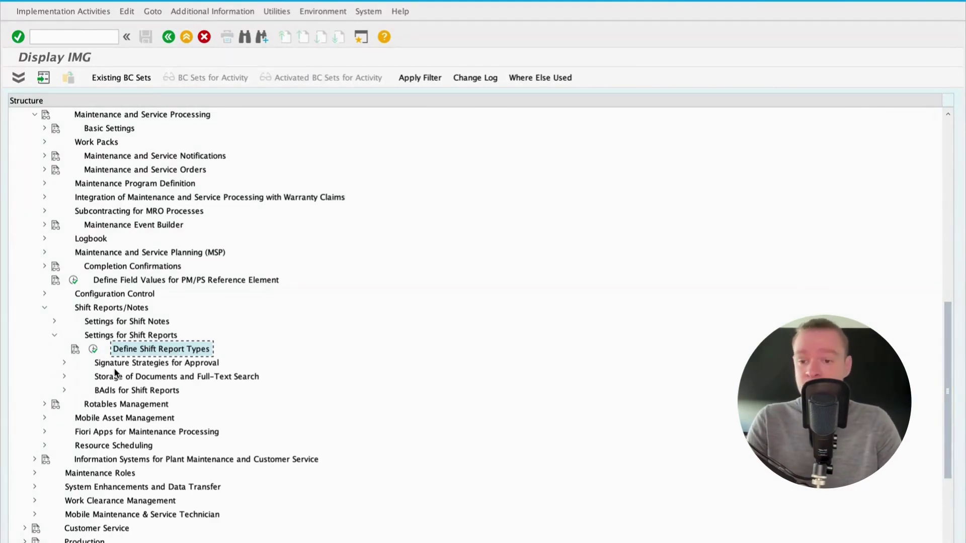
left_click(144, 363)
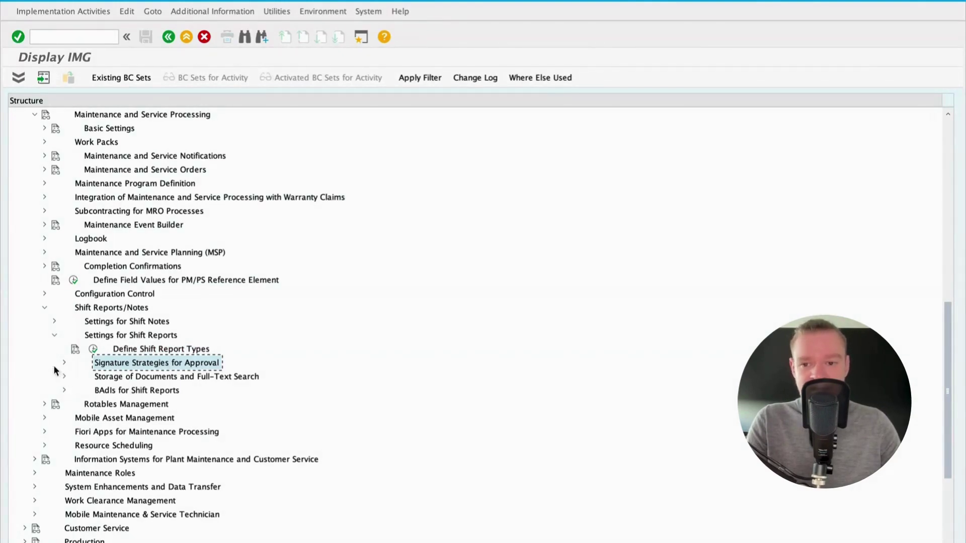
left_click(122, 384)
left_click(122, 388)
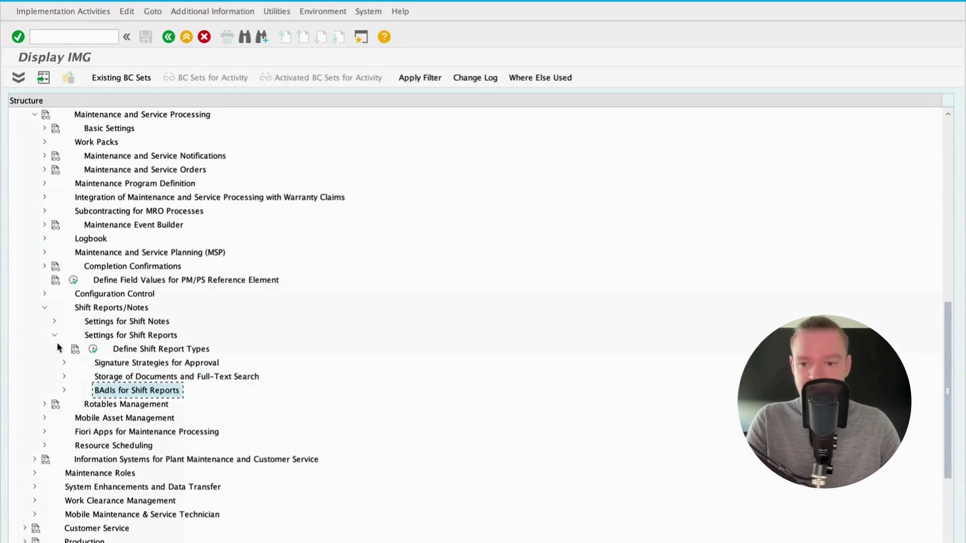
left_click(156, 353)
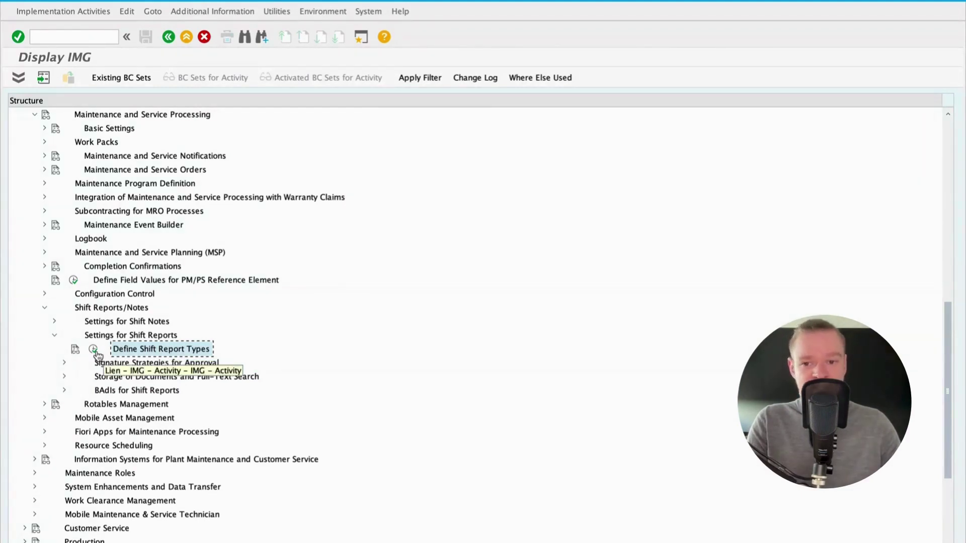
left_click(155, 361)
left_click(166, 353)
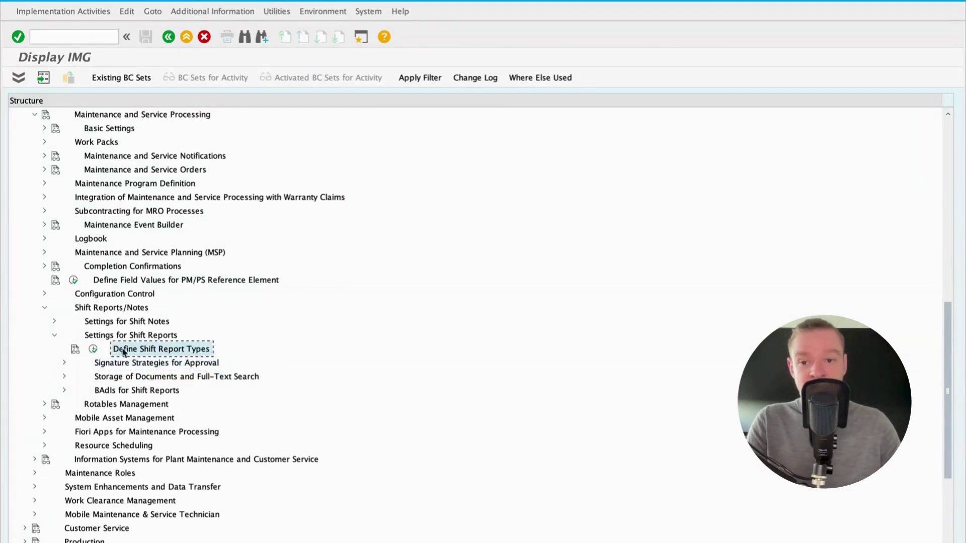
left_click(94, 349)
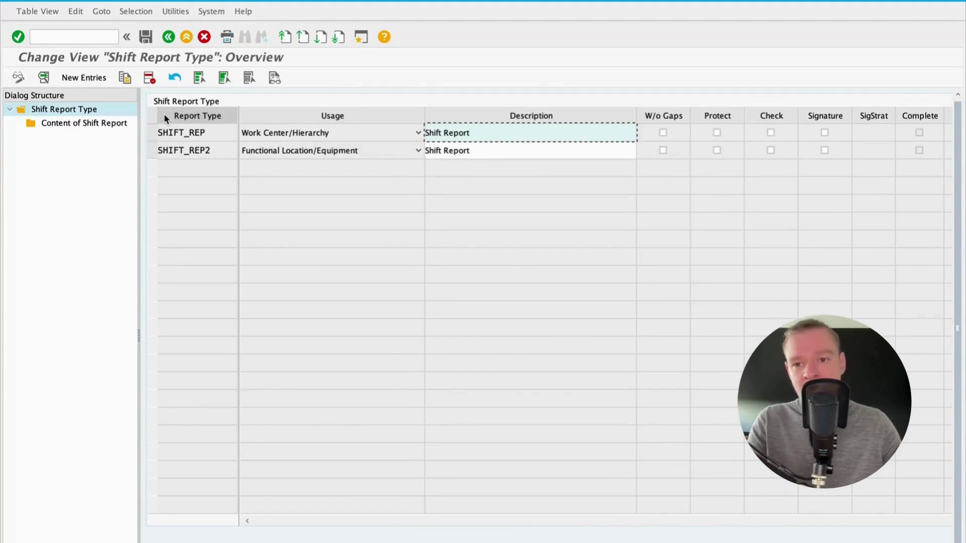
- Examine the usage options available for shift report types SHIFT_REP and SHIFT_REP2
left_click(152, 135)
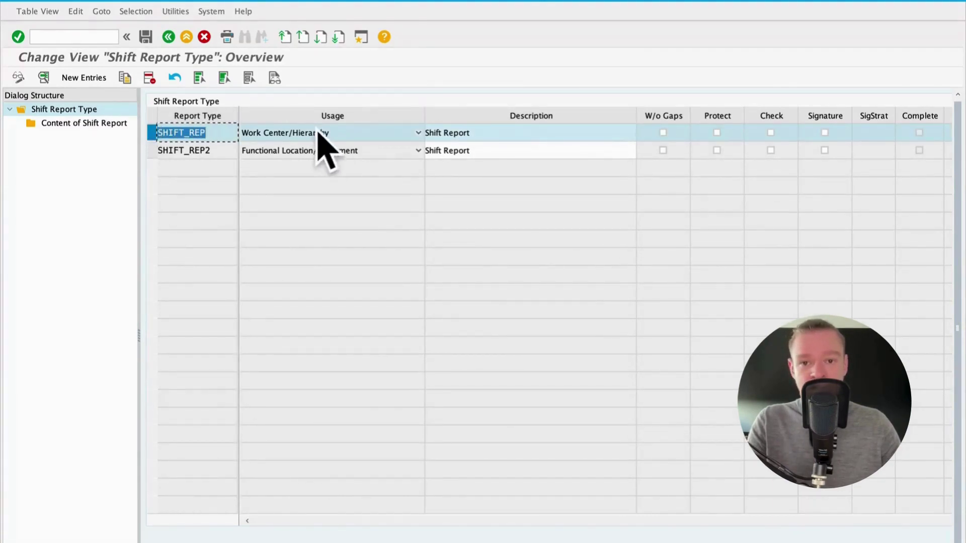
left_click(332, 132)
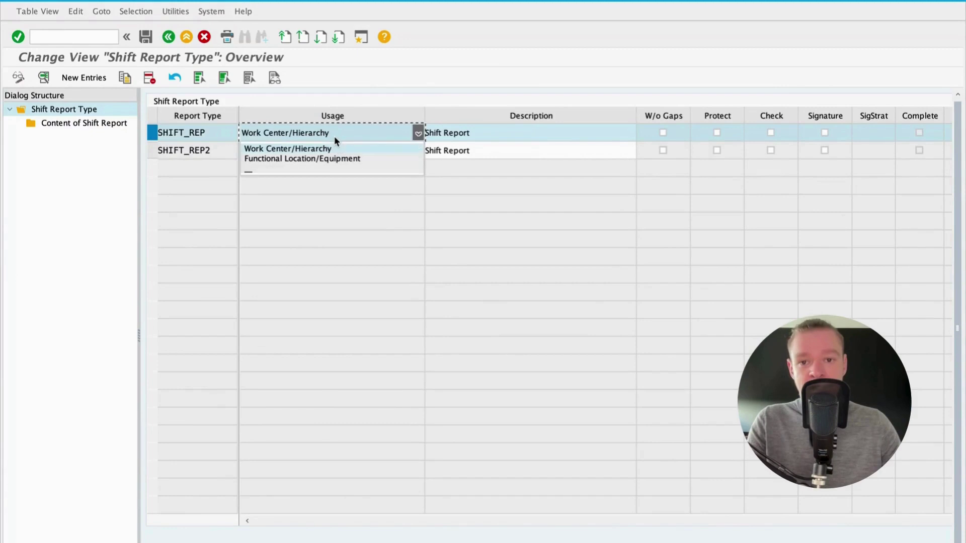
left_click(282, 154)
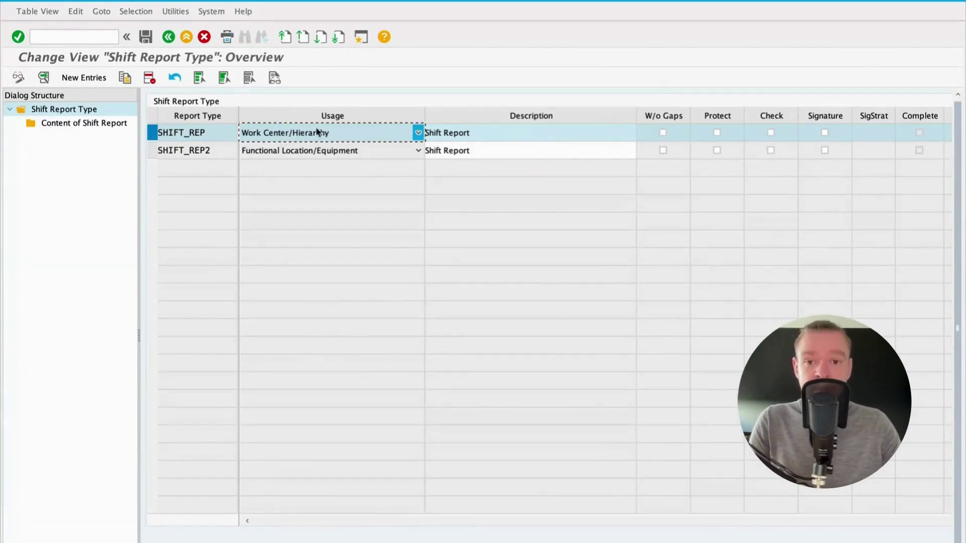
left_click(326, 134)
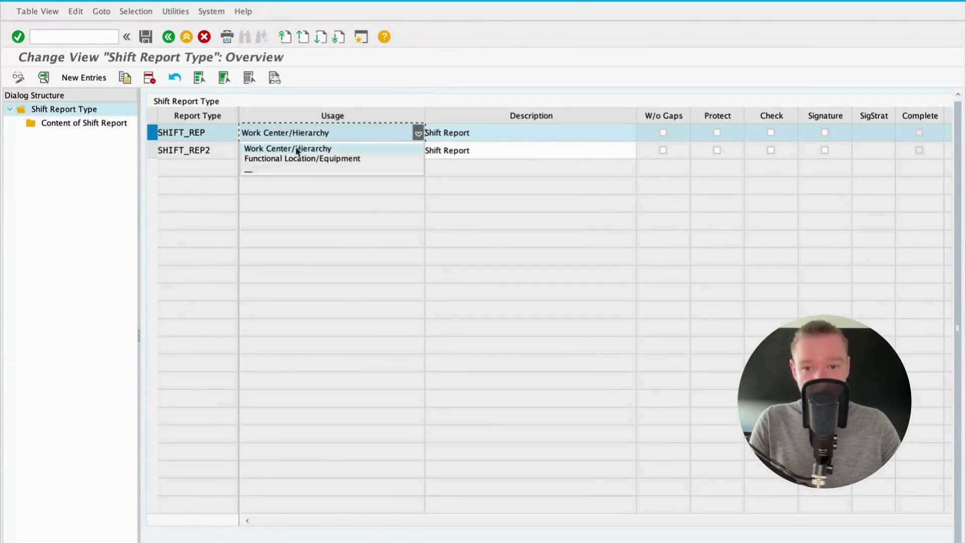
left_click(322, 147)
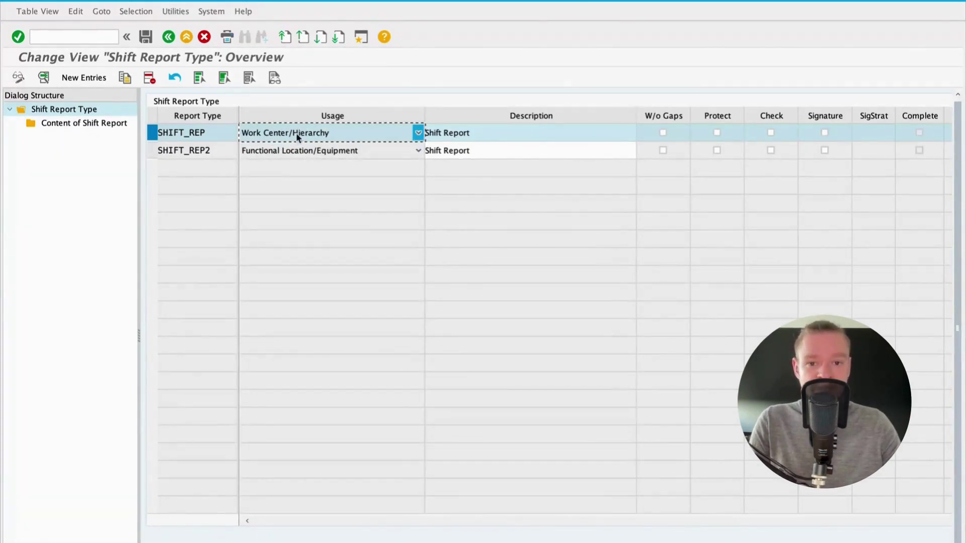
left_click(166, 150)
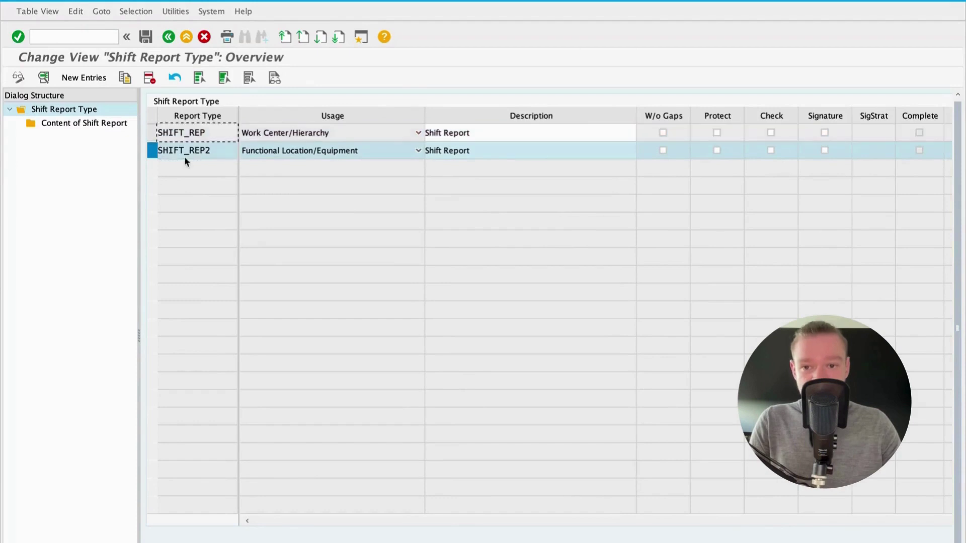
left_click(267, 152)
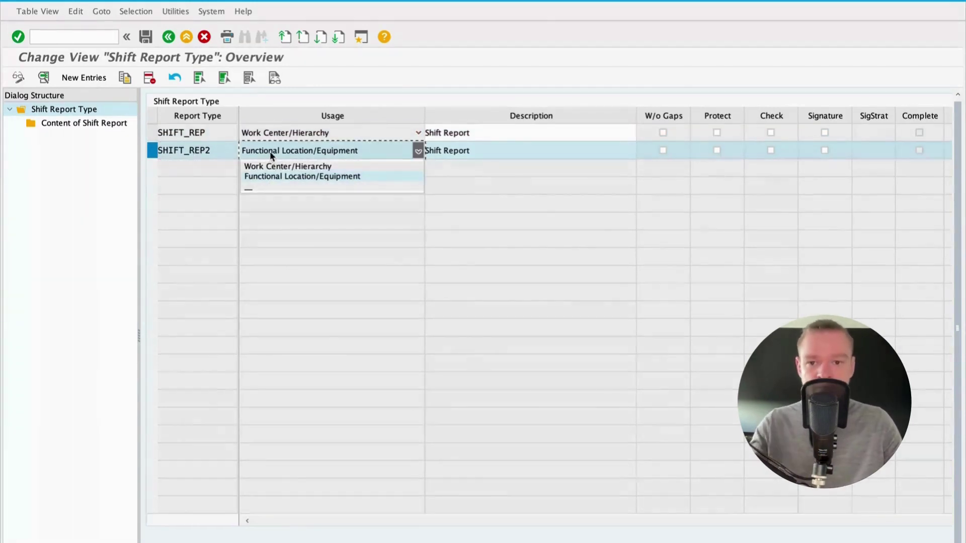
left_click(294, 177)
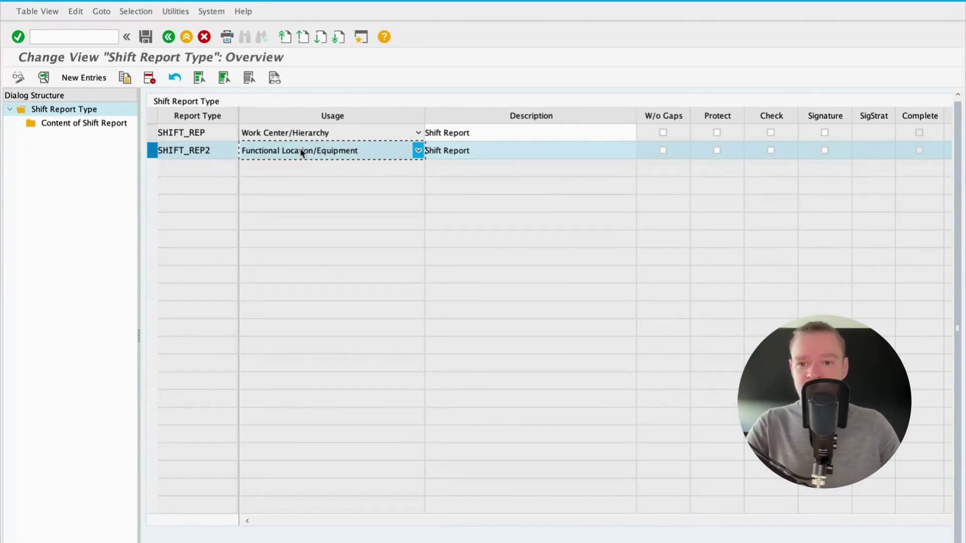
- Inspect the class and form in the Content of Shift Report for SHIFT_REP, and return to the report type overview
left_click(152, 132)
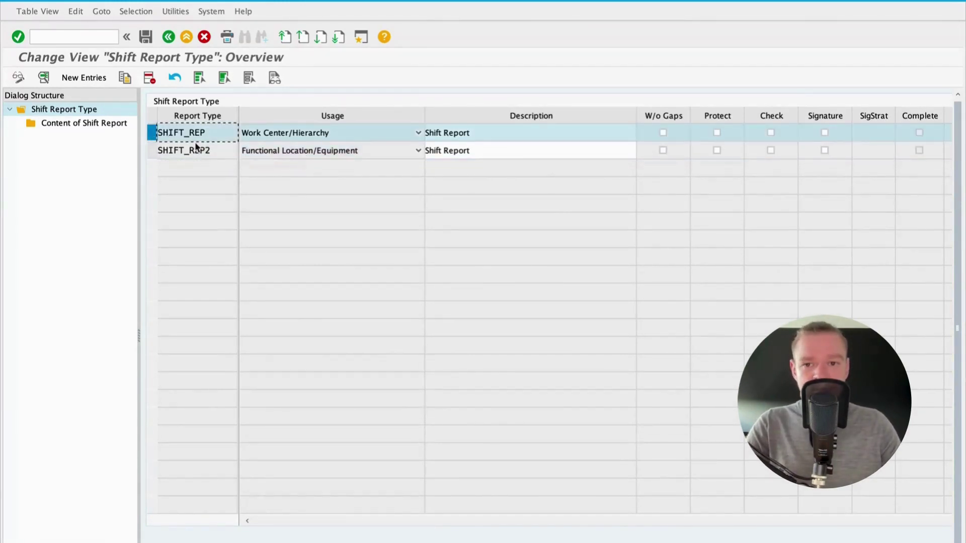
double_click(61, 125)
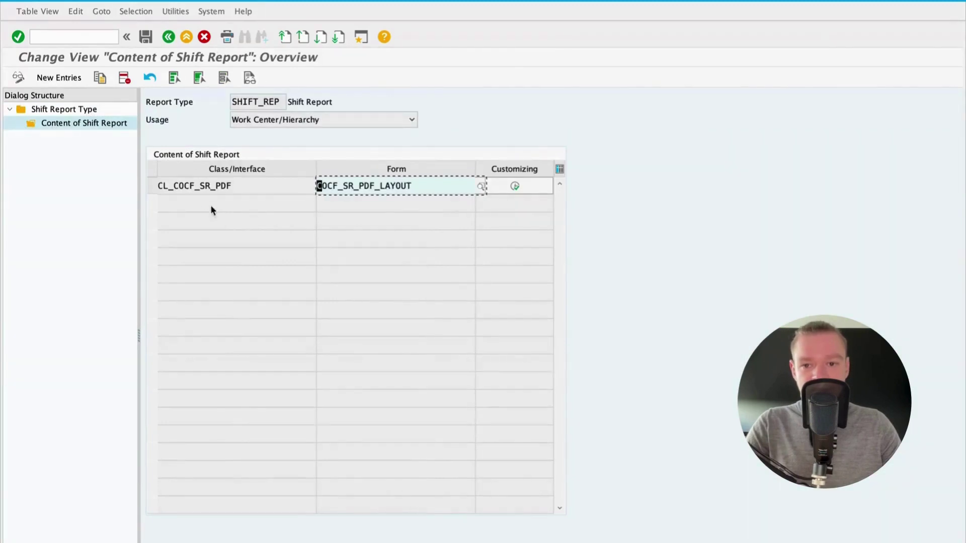
double_click(191, 188)
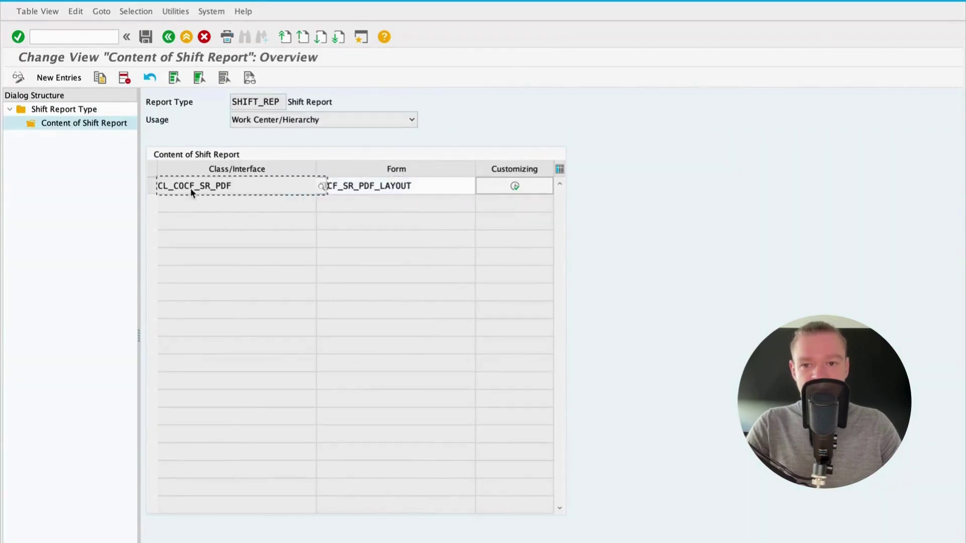
double_click(438, 185)
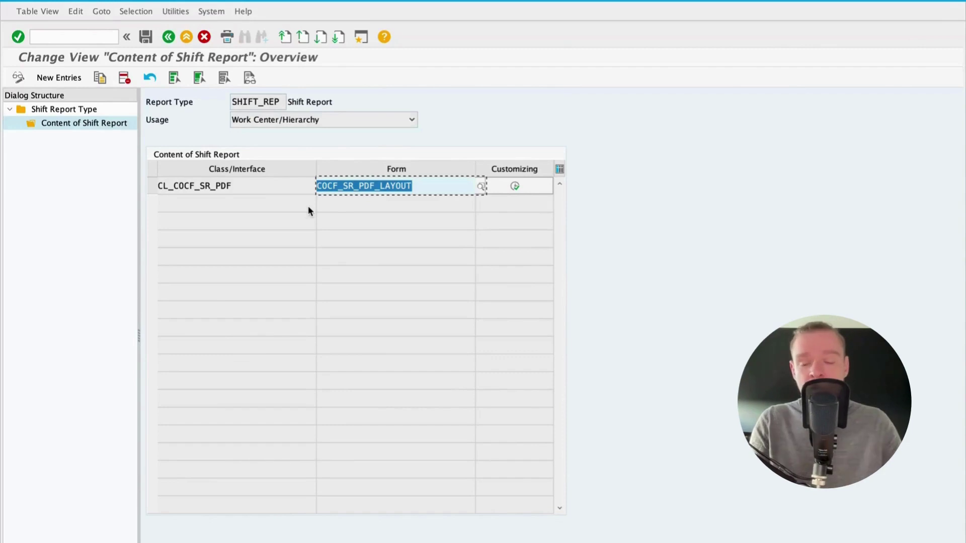
left_click(85, 38)
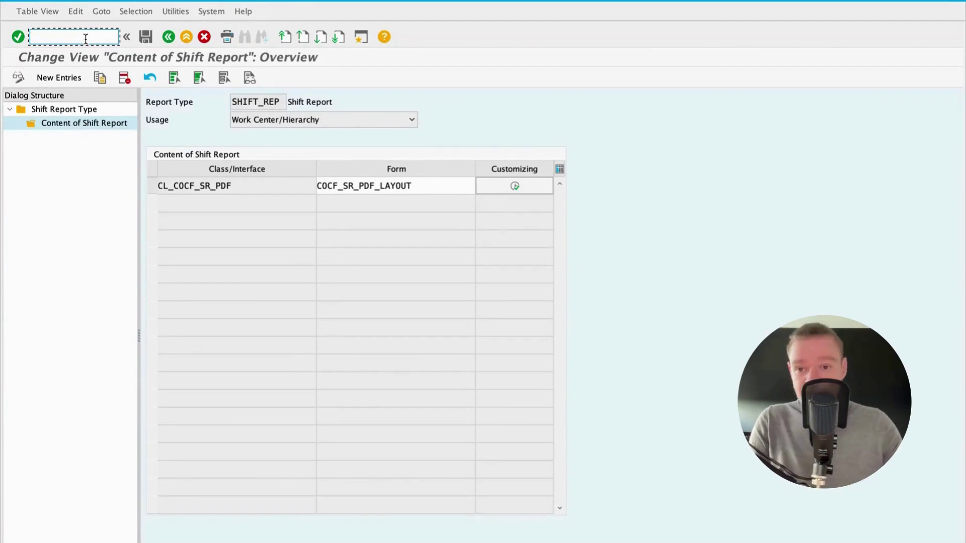
left_click(162, 39)
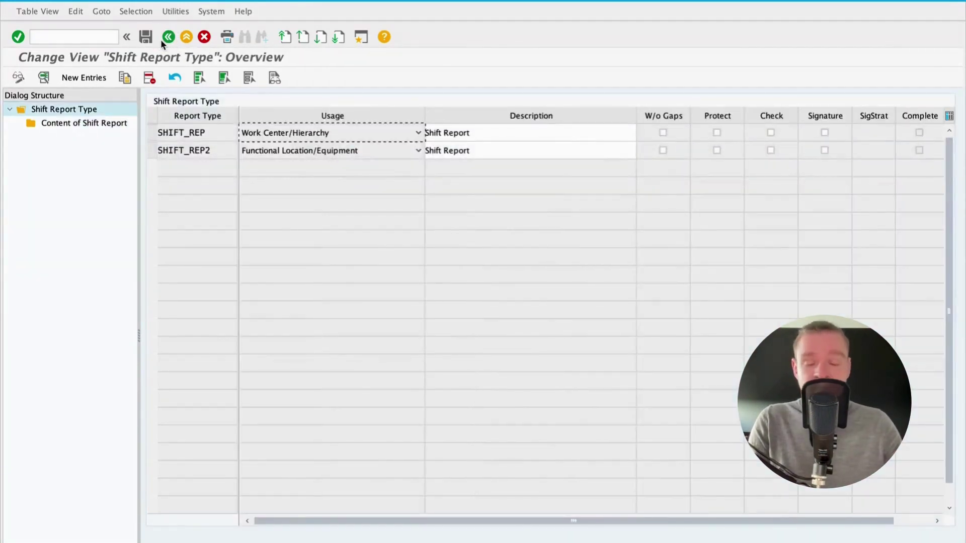
- Compare the two shift report types again by name and by usage on work center or functional location level
left_click(206, 131)
left_click(210, 150)
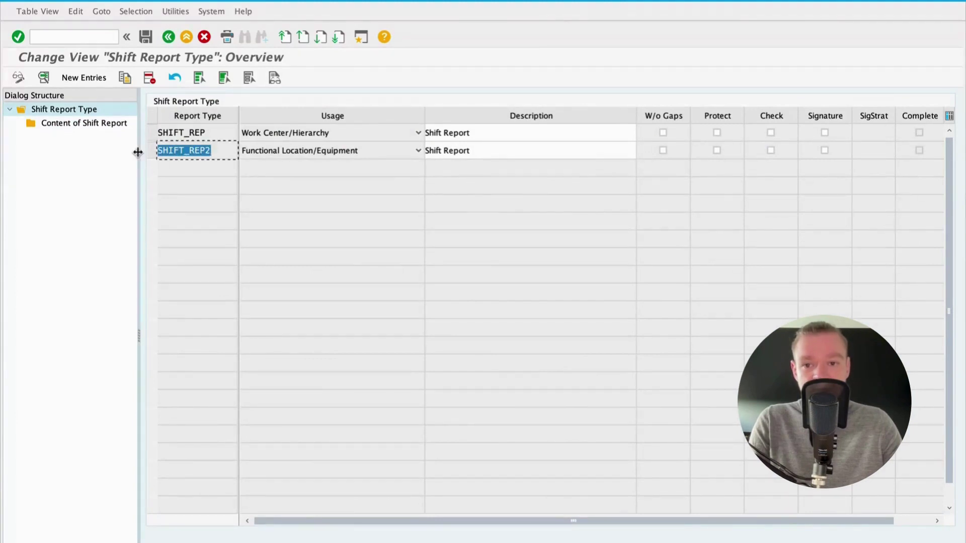
left_click(334, 134)
left_click(300, 148)
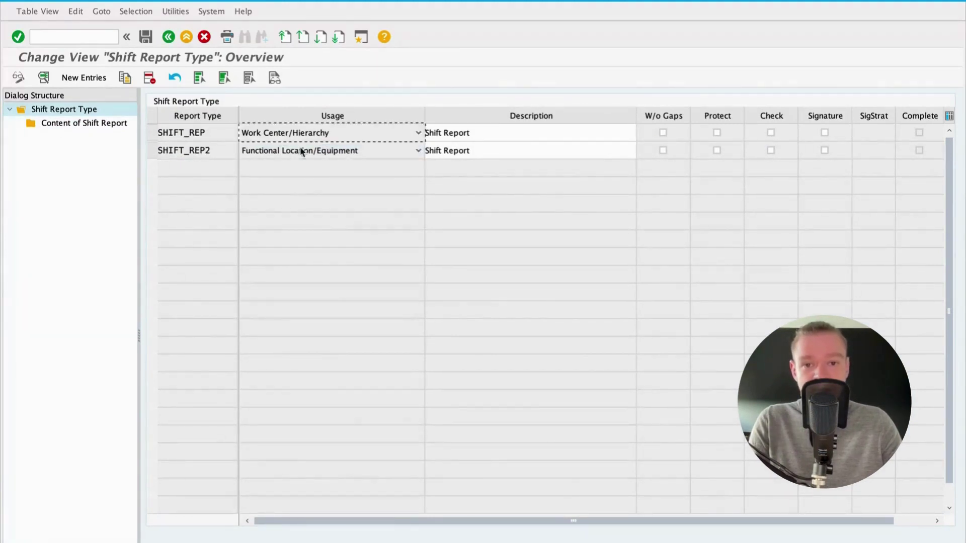
left_click(309, 153)
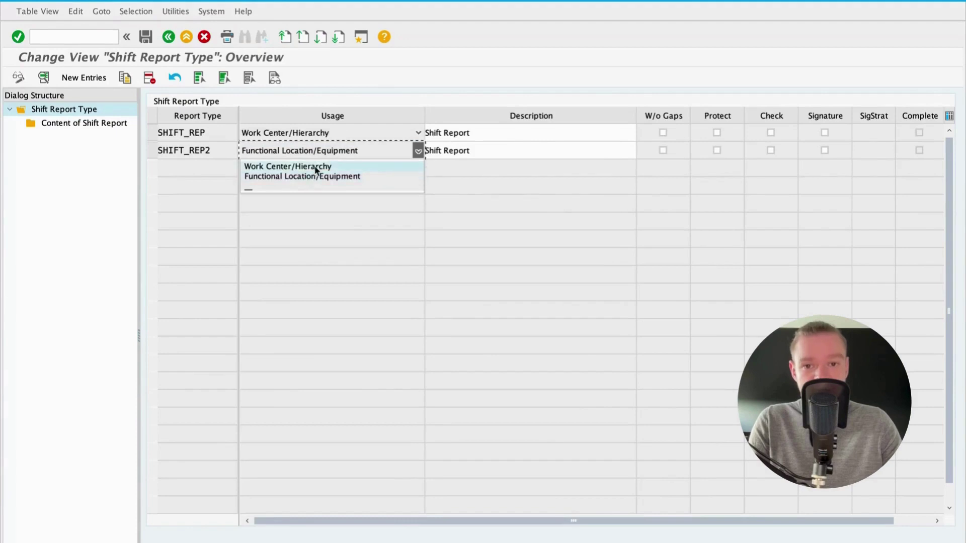
left_click(320, 176)
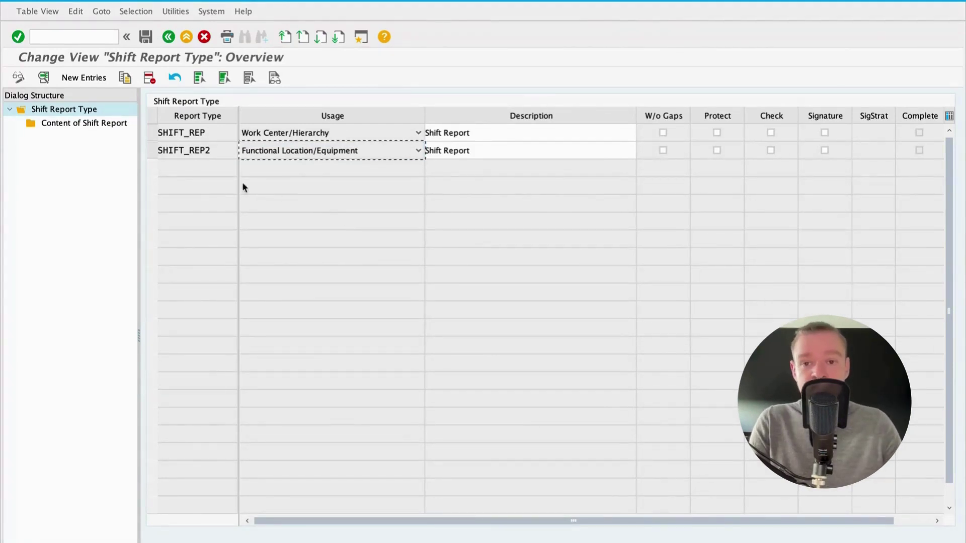
left_click(148, 151)
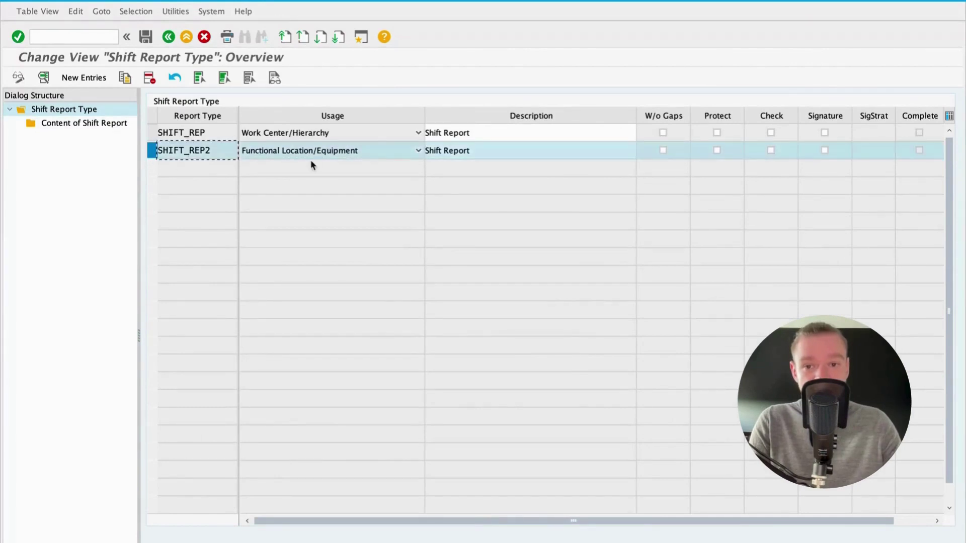
left_click(340, 155)
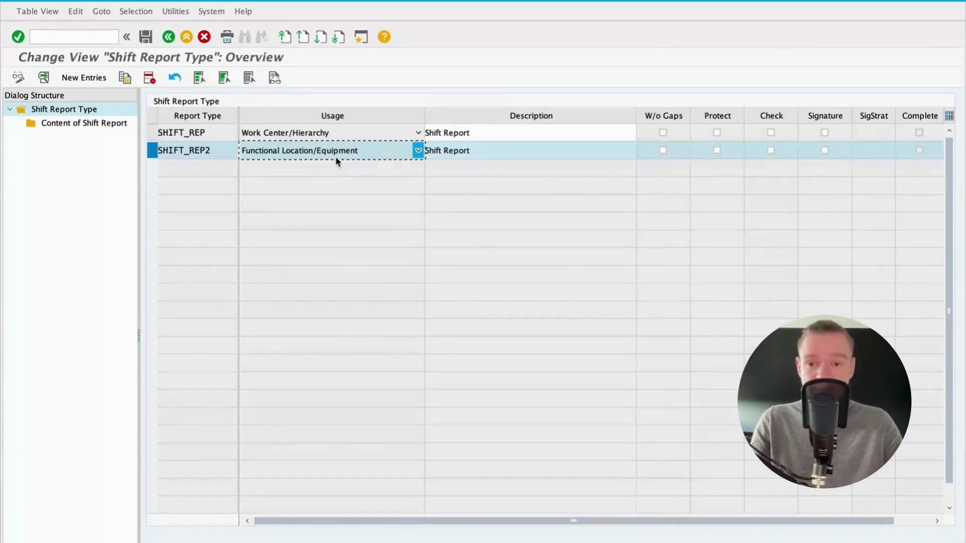
left_click(110, 38)
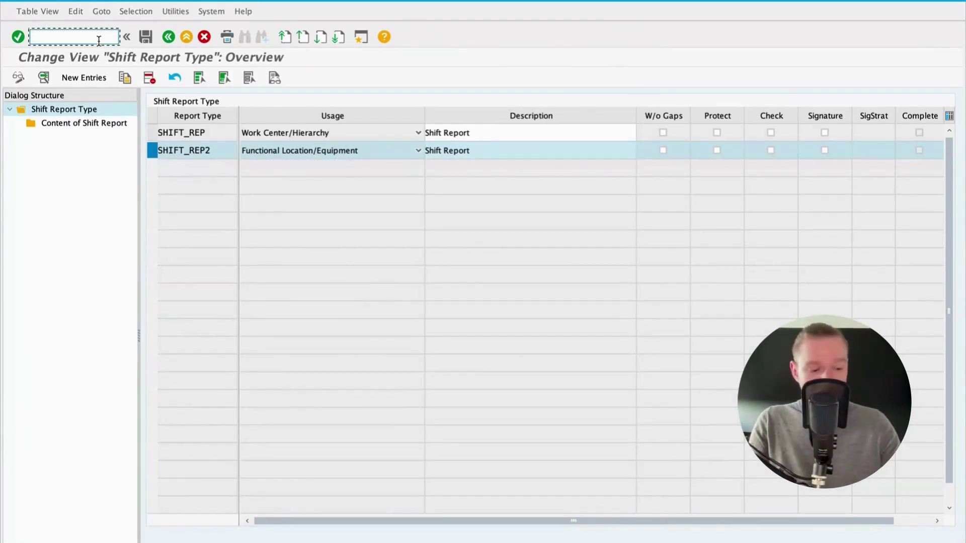
type("/nshr")
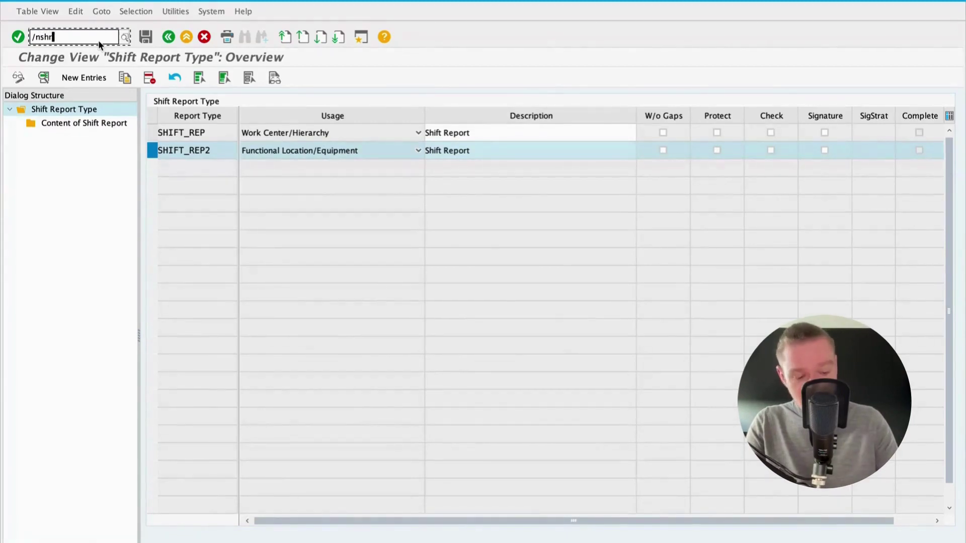
type("t")
key("Return")
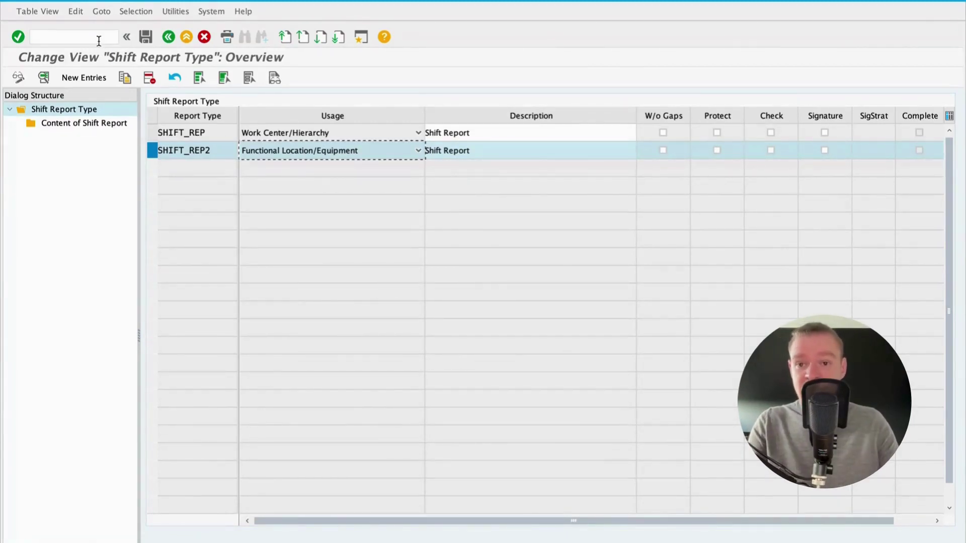
- Switch to transaction SHR1 for creating a shift report and go to the work center entry
left_click(100, 41)
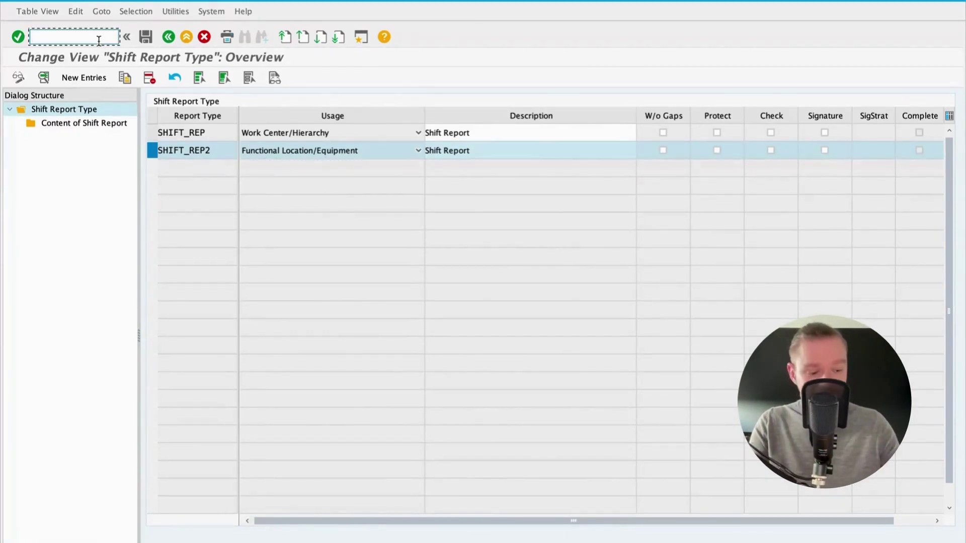
type("/nshr1")
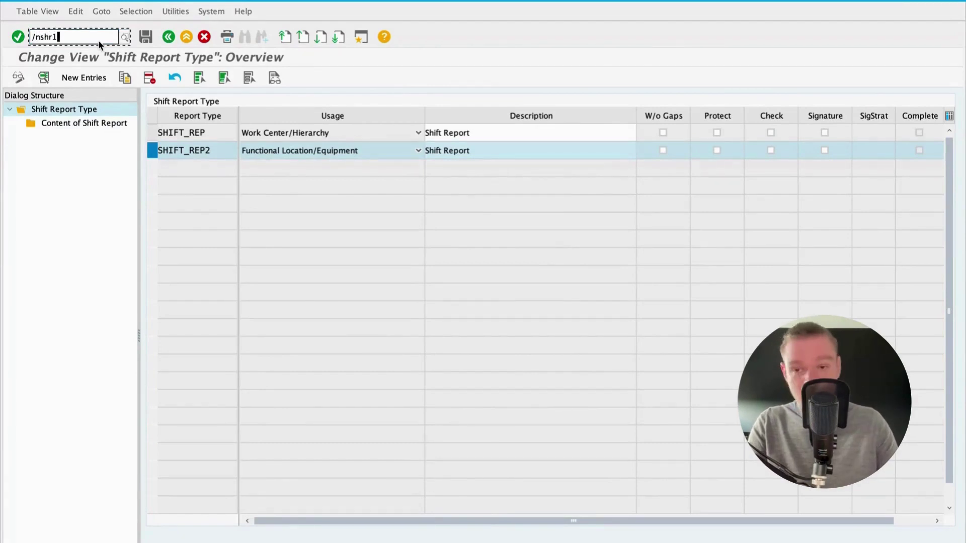
key("Return")
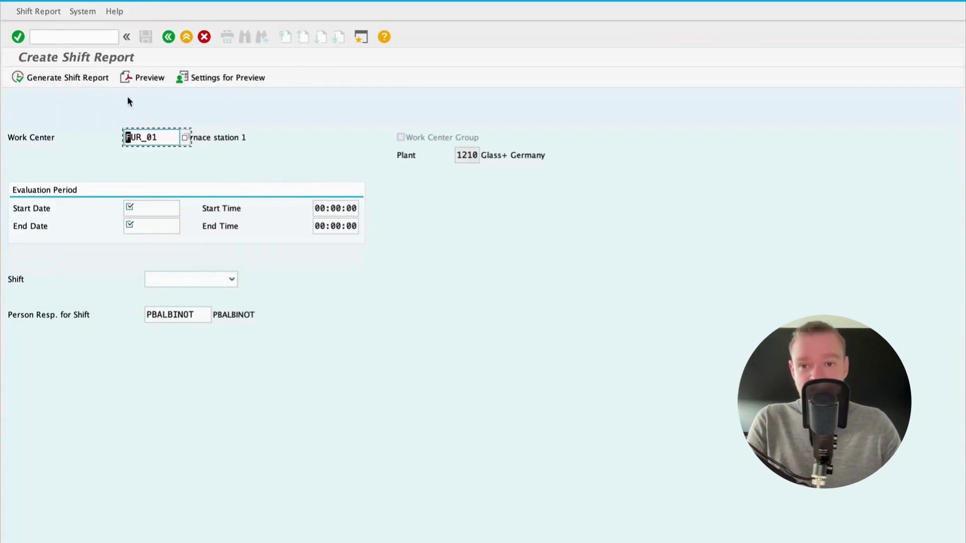
mouse_move(129, 137)
left_mouse_down()
mouse_move(169, 139)
mouse_move(136, 136)
left_mouse_up()
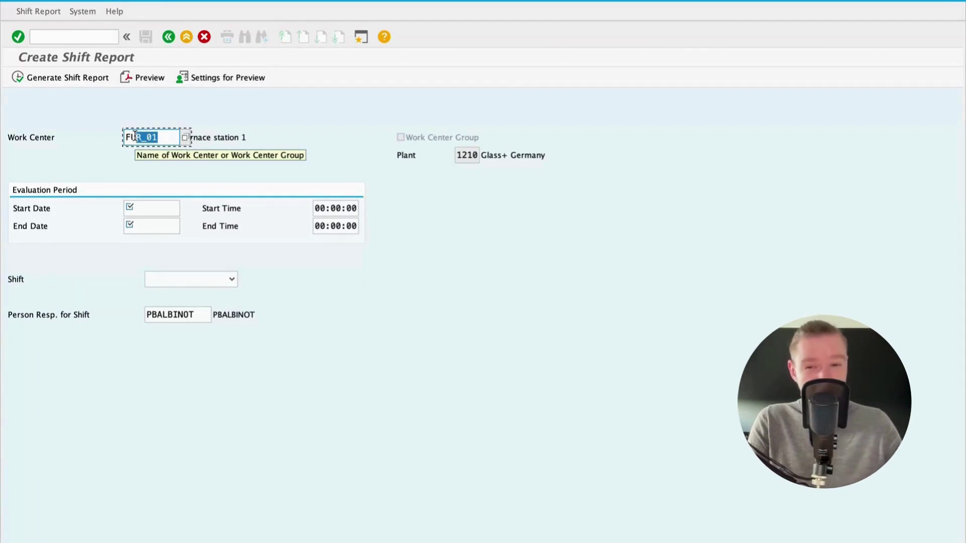
- Set both the start date and end date of the evaluation period for work center FUR_01 to 04/21/2024
left_click_drag(169, 137, 101, 144)
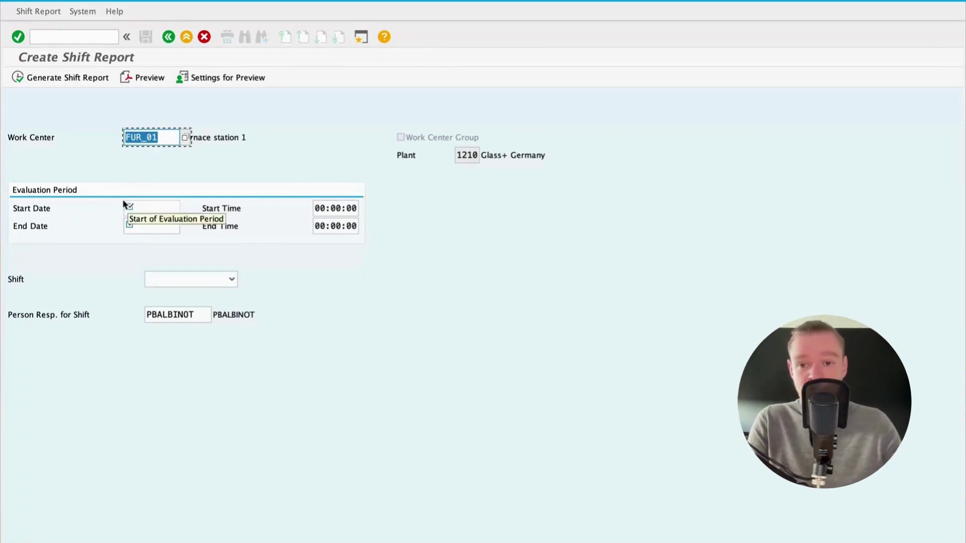
left_click(134, 209)
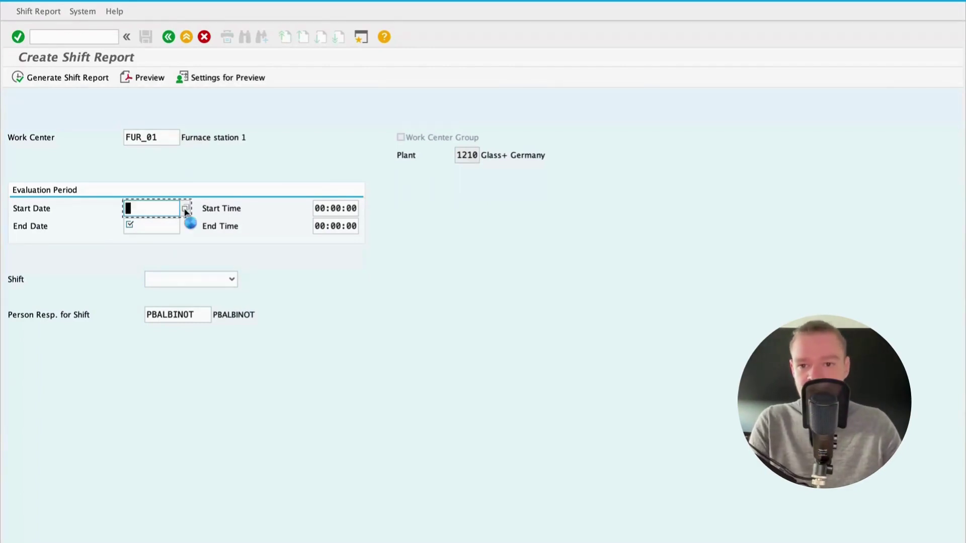
left_click(273, 254)
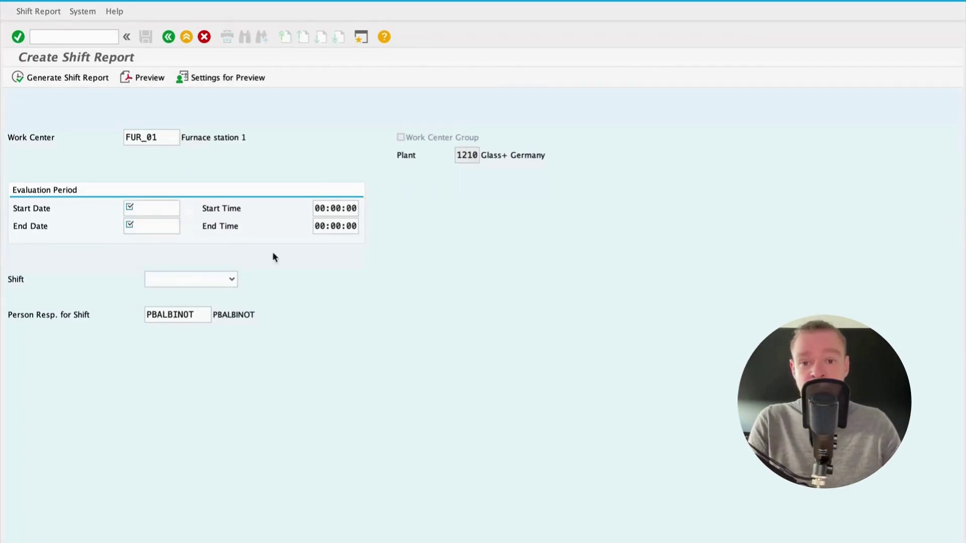
left_click(164, 226)
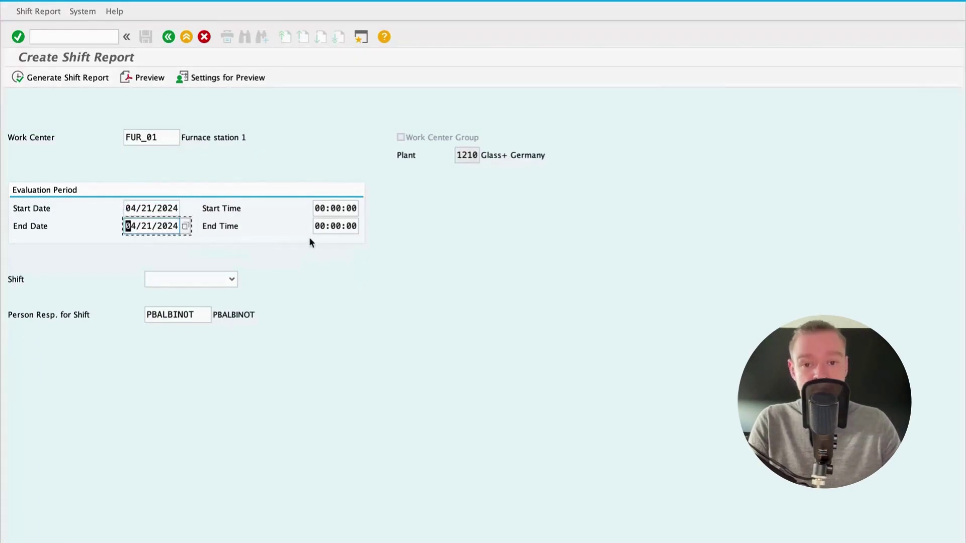
- Set the evaluation period's start time to 15:40:16 and its end time to 15:45:28, and validate the entries
left_click(347, 208)
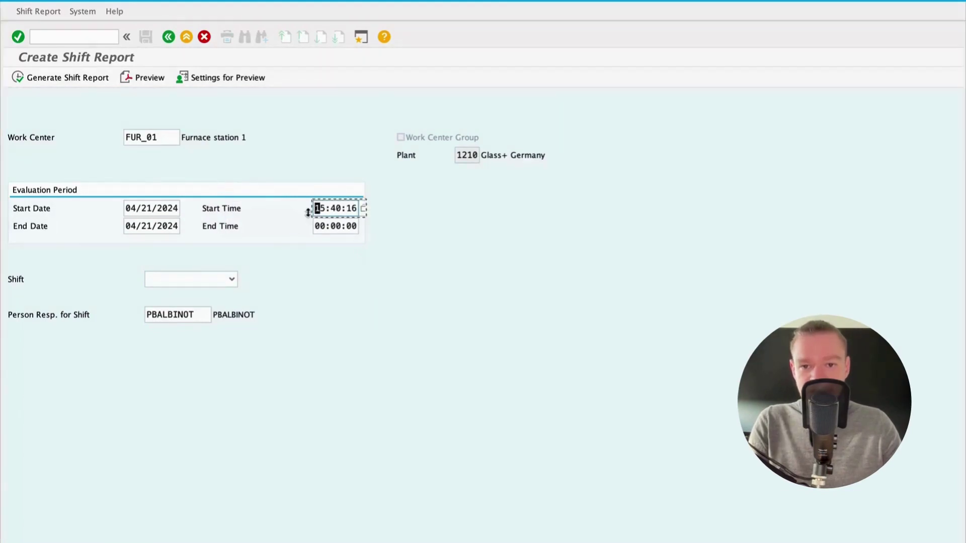
left_click(345, 226)
left_click(363, 227)
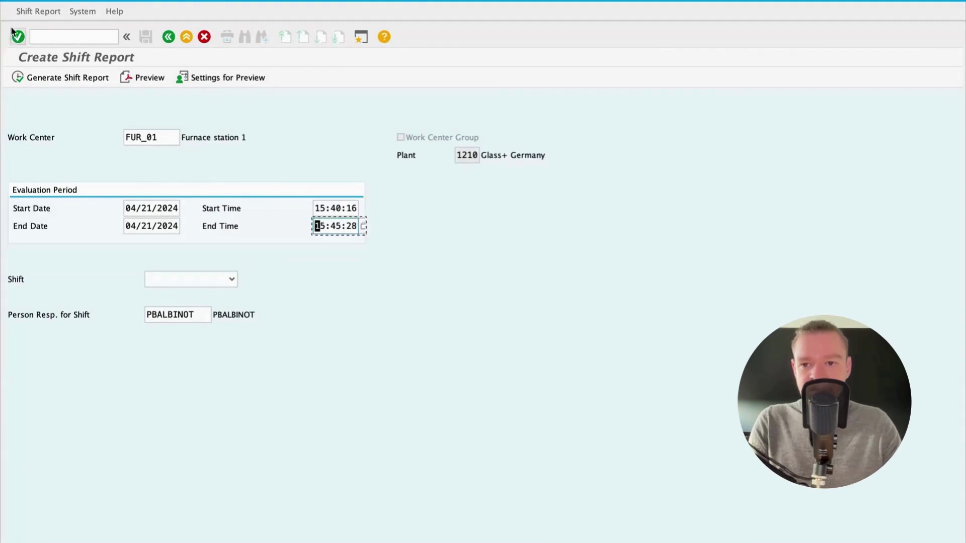
left_click(19, 36)
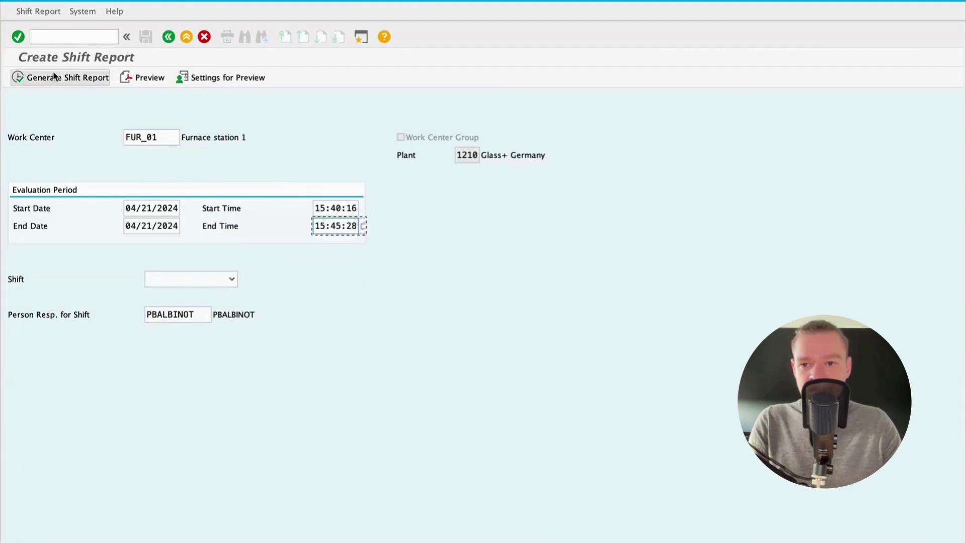
- Generate the shift report, review its cover page and the notes, confirmations and notifications sections, and return to the selection without saving
left_click(56, 78)
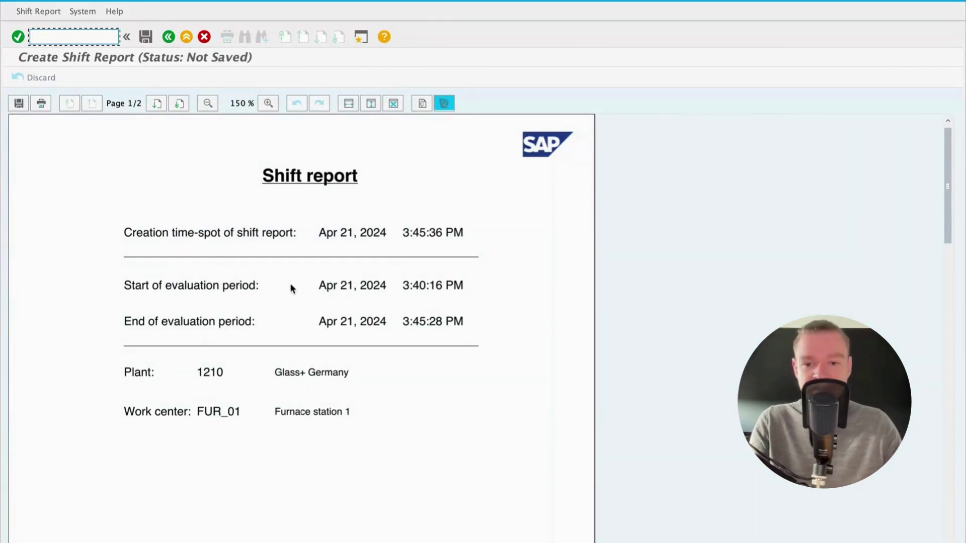
scroll(291, 287, "down", 1)
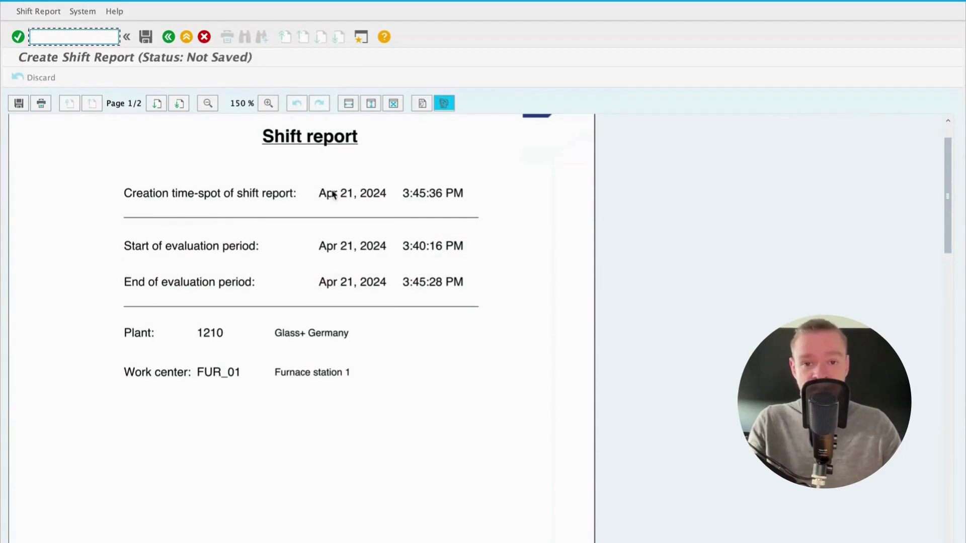
scroll(336, 200, "up", 1)
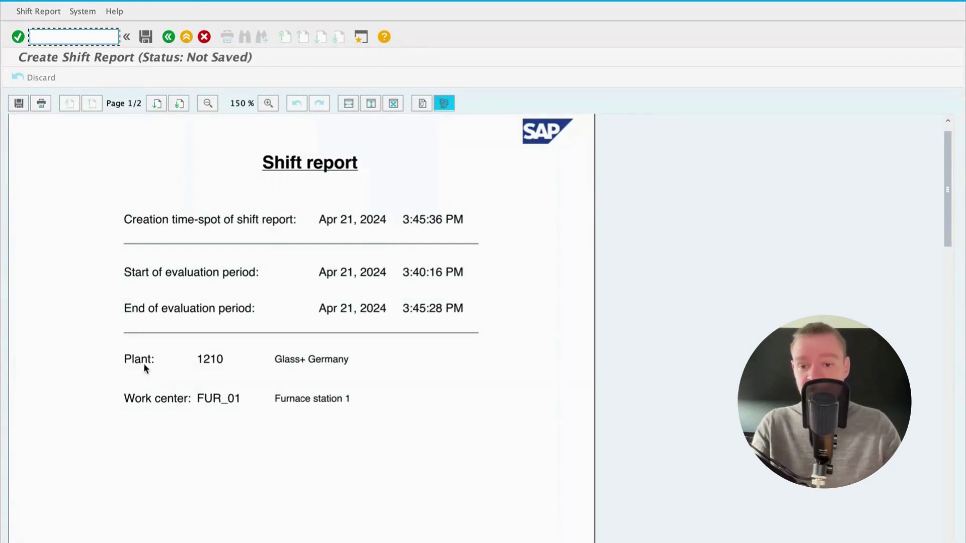
scroll(201, 372, "down", 15)
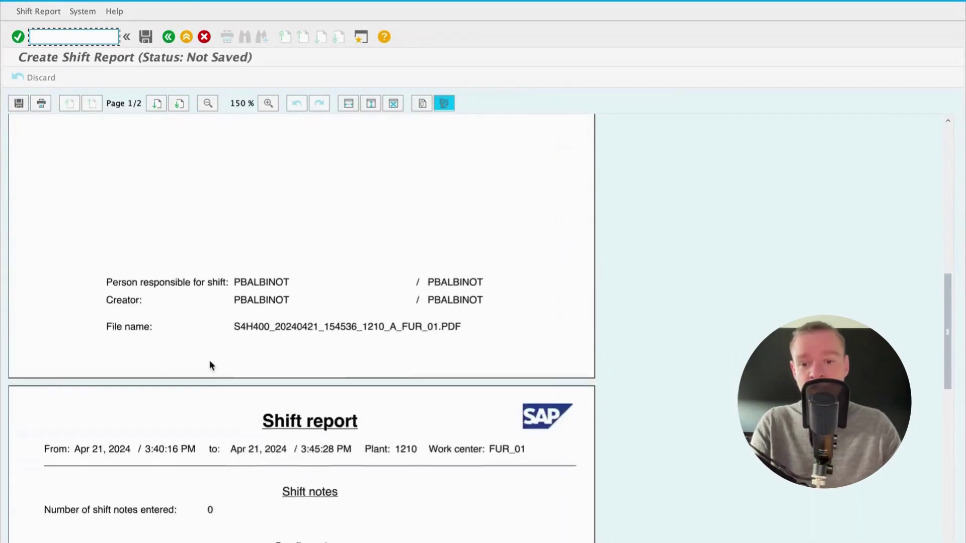
scroll(209, 360, "down", 5)
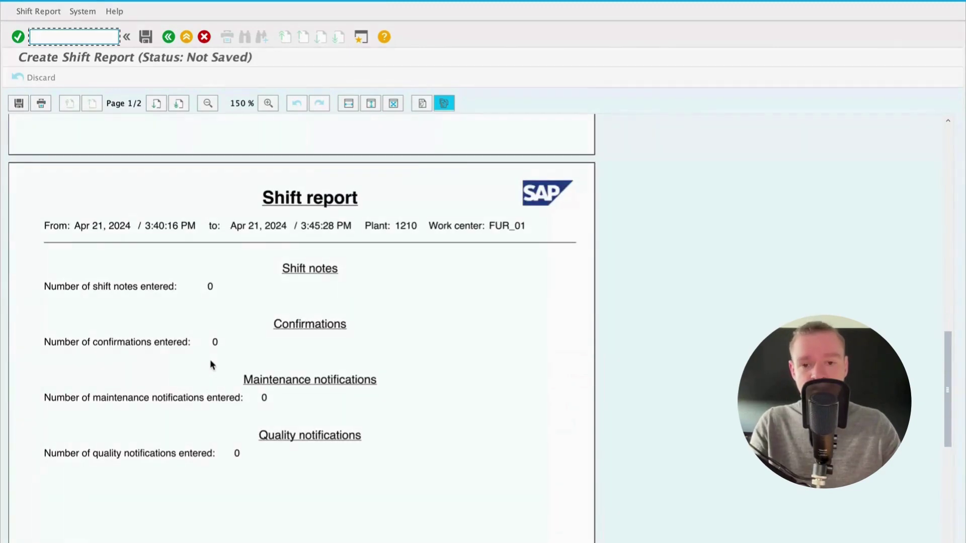
left_click(167, 39)
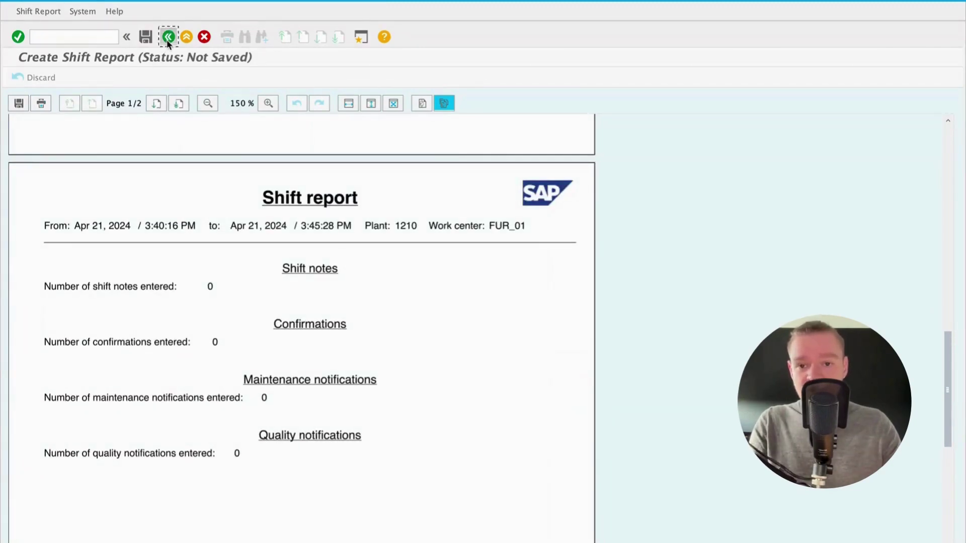
- Regenerate the shift report with the start time set to 14:40:16 and review its shift notes, confirmations and notifications sections
left_click(359, 208)
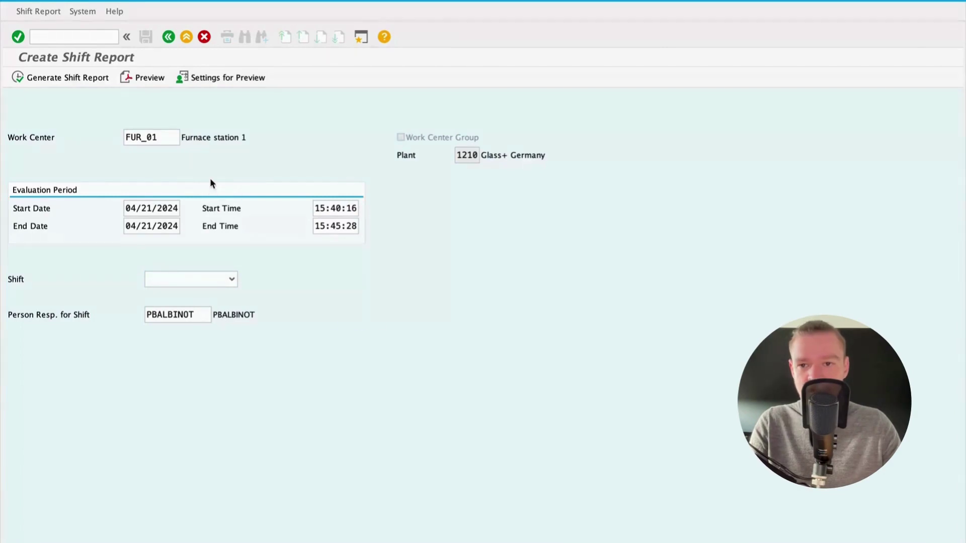
left_click(43, 80)
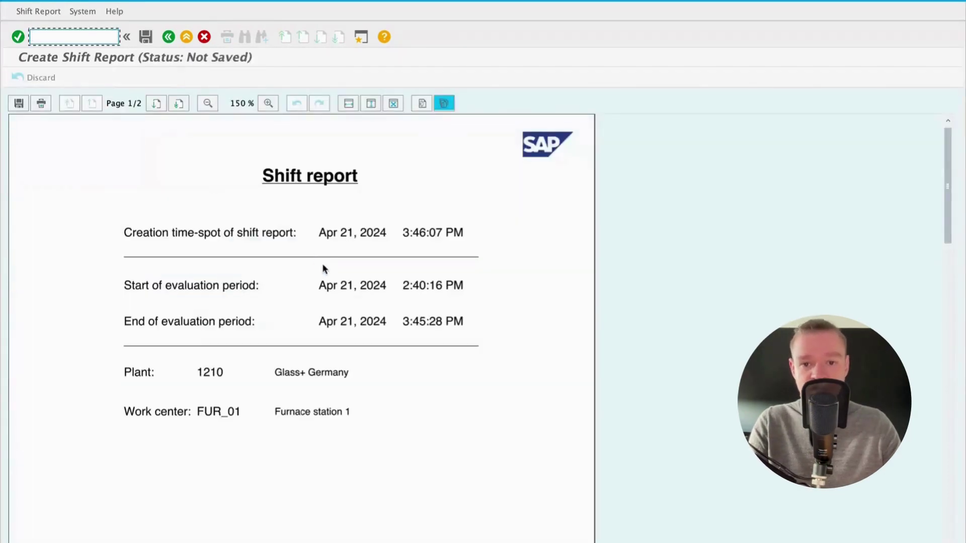
scroll(326, 269, "down", 10)
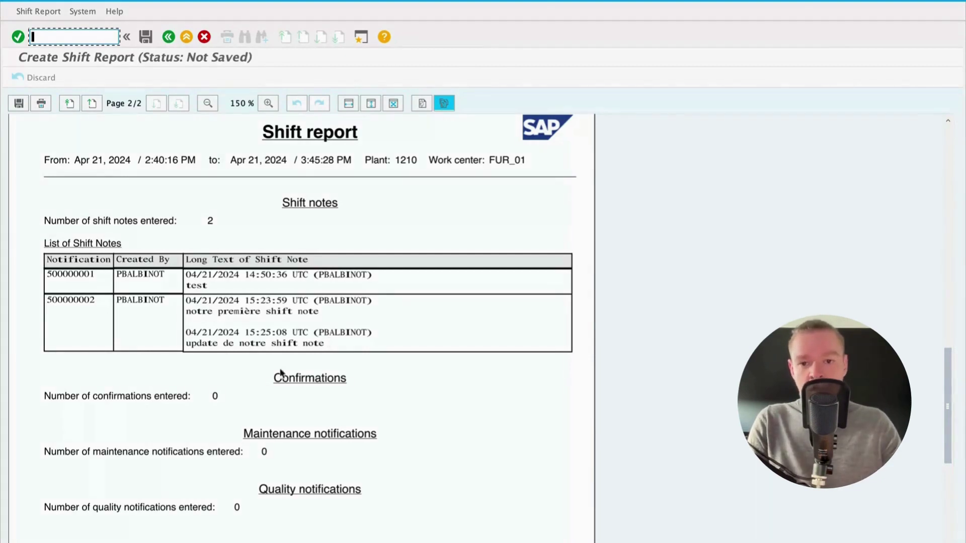
scroll(327, 339, "down", 3)
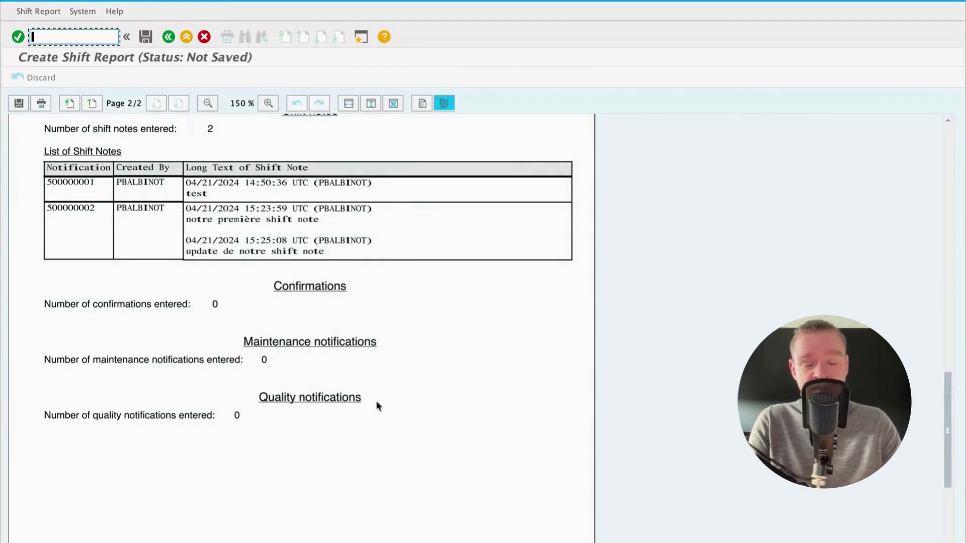
scroll(397, 405, "up", 3)
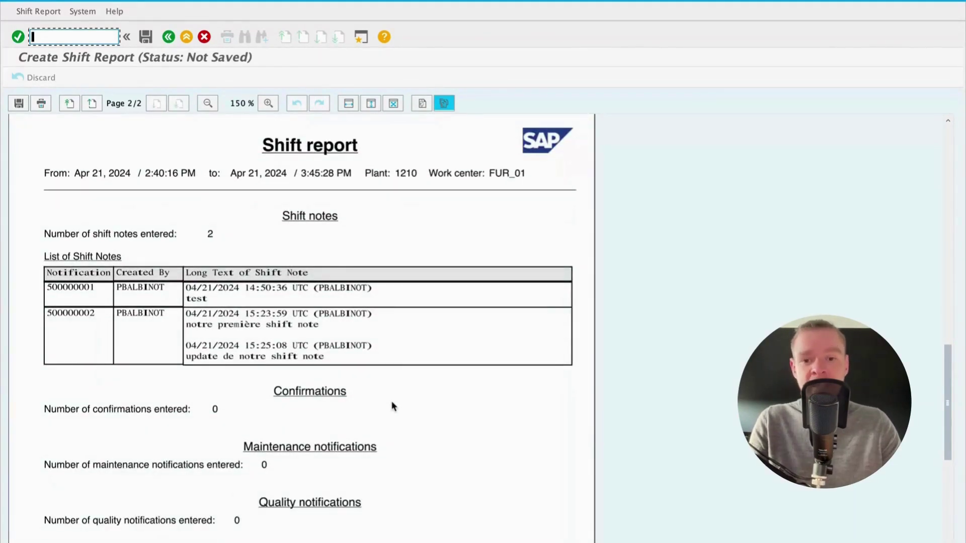